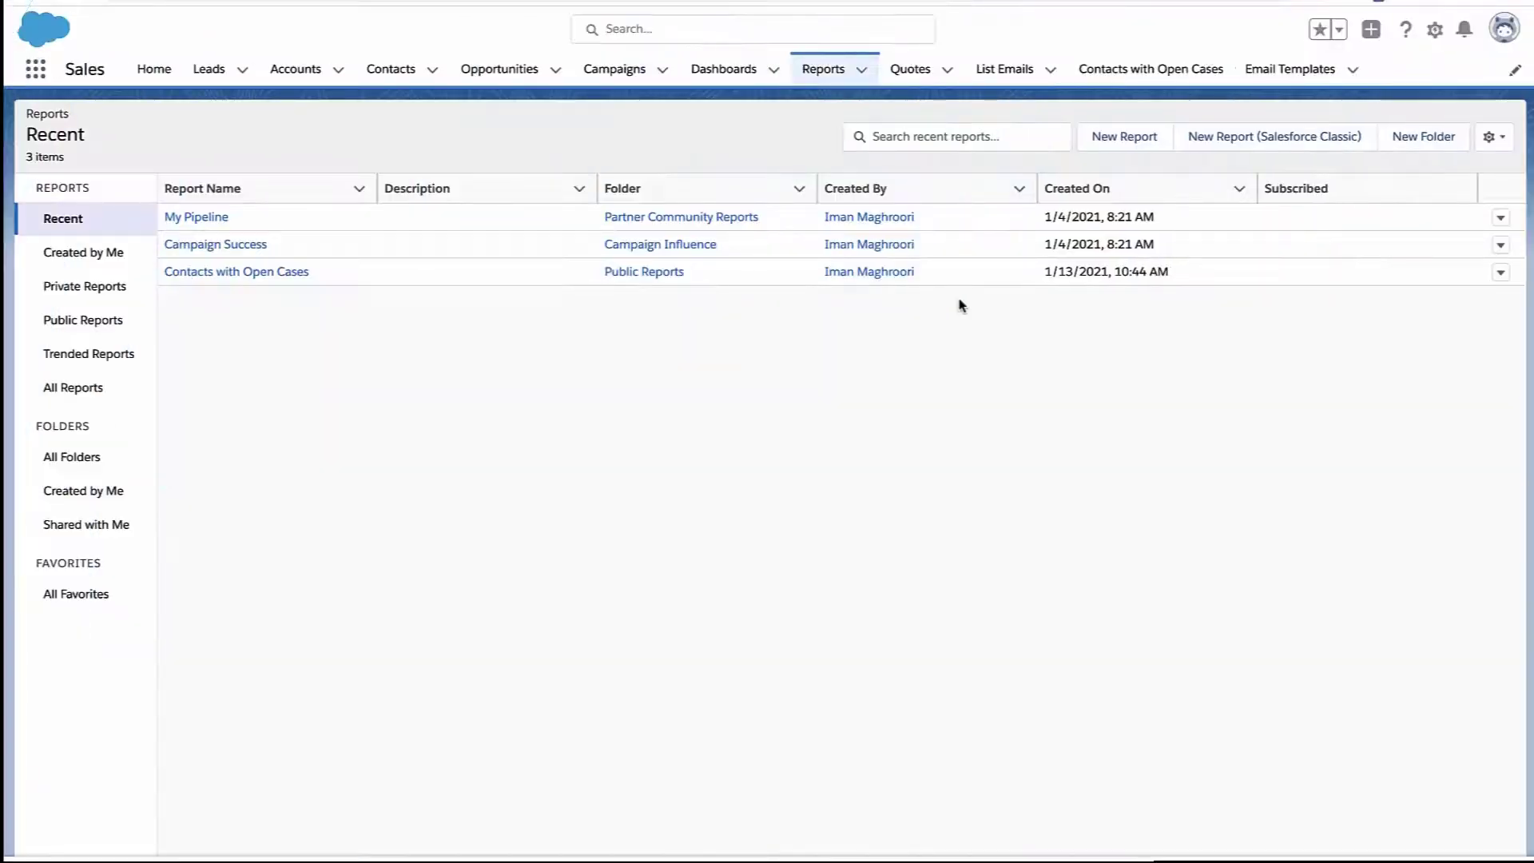
# - Start a new report on the Opportunities report type, found by searching 'opp'
pyautogui.click(1119, 141)
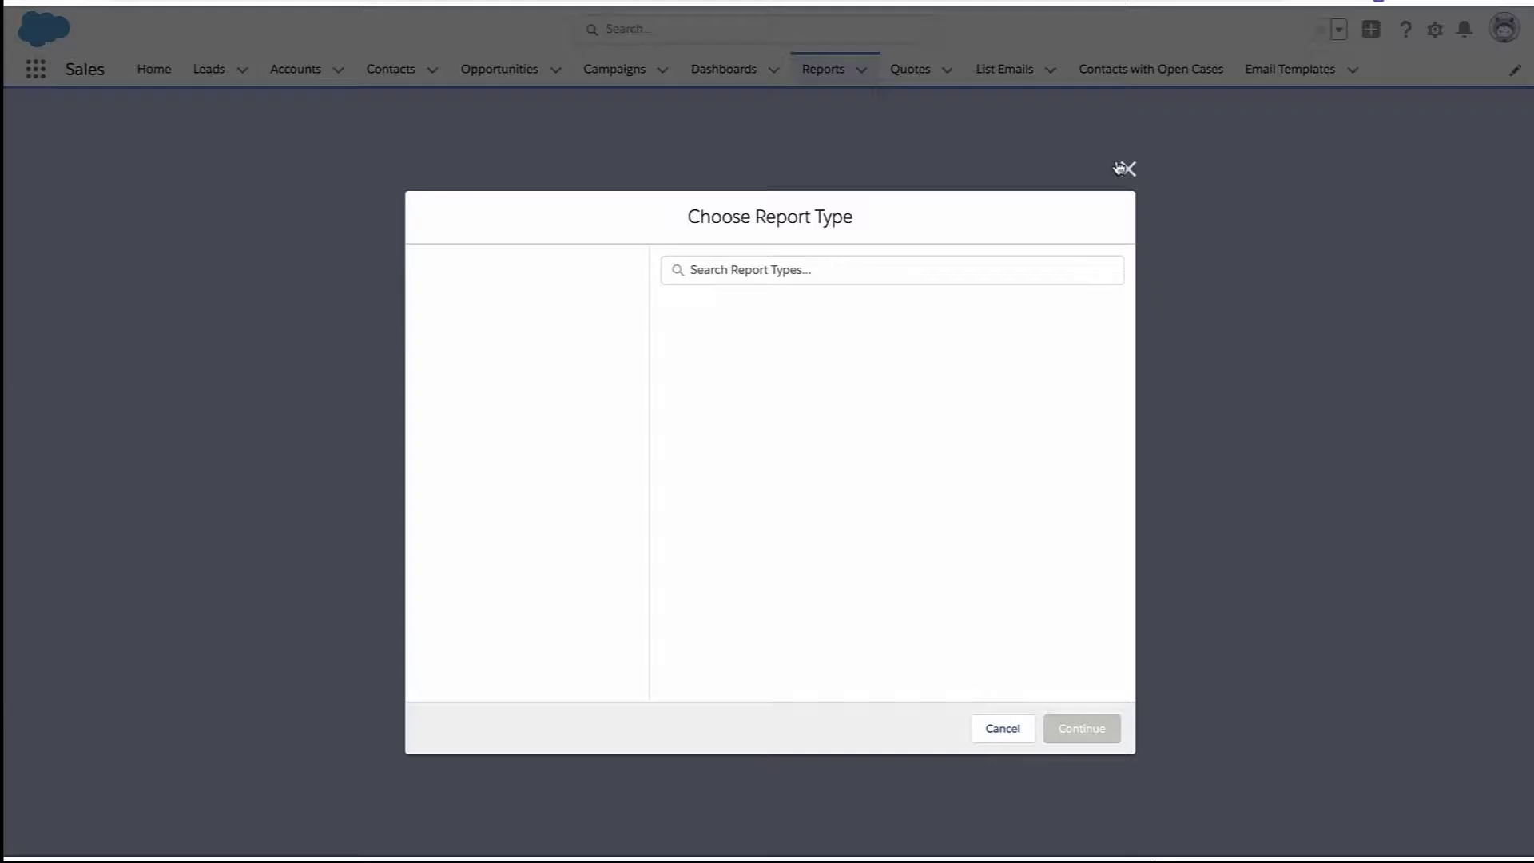
pyautogui.click(943, 271)
pyautogui.write('opp')
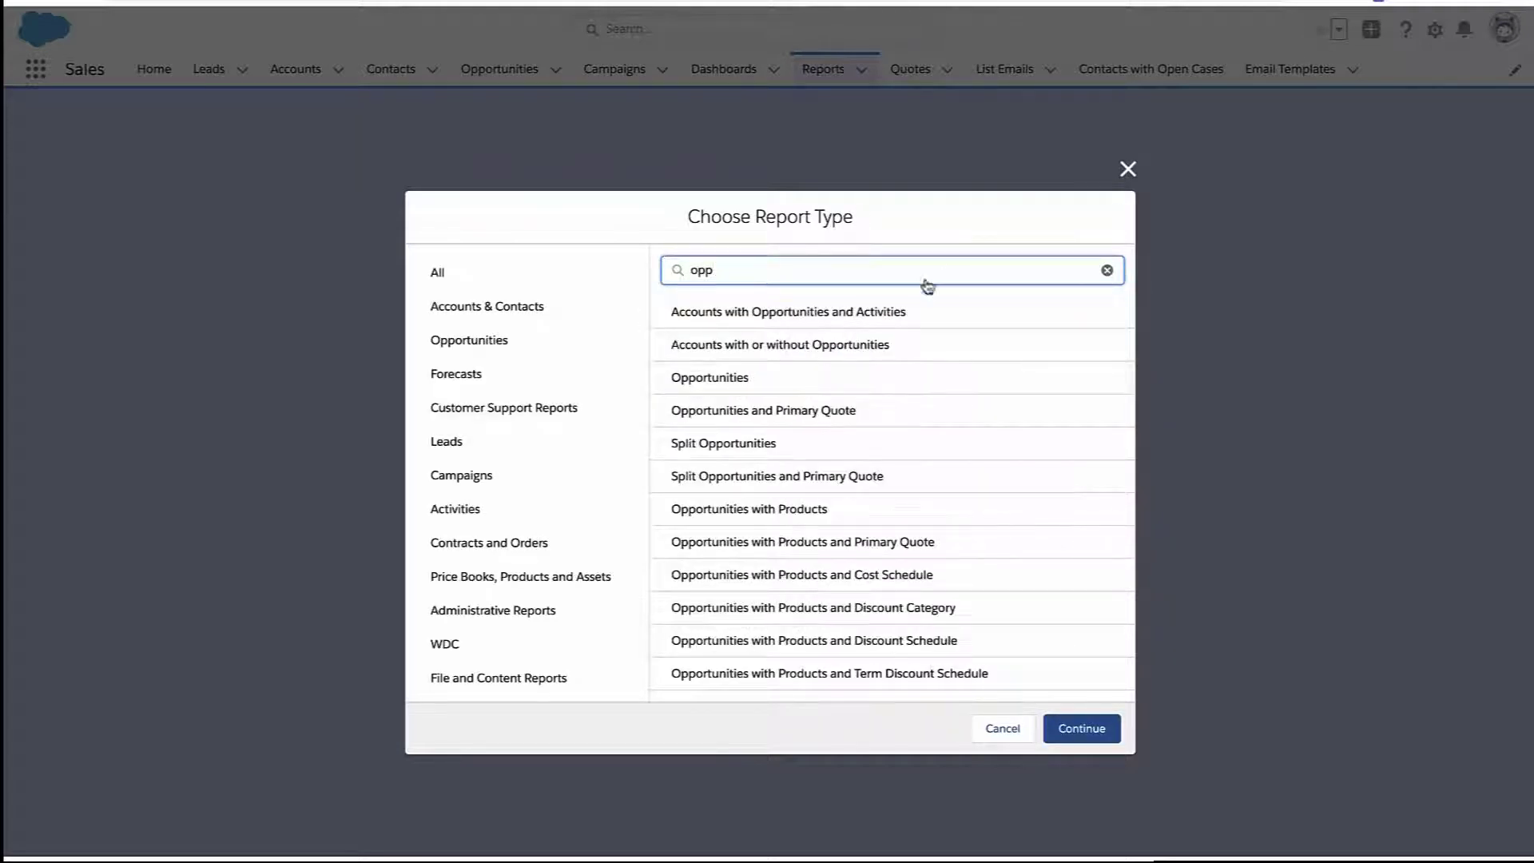
pyautogui.click(1082, 728)
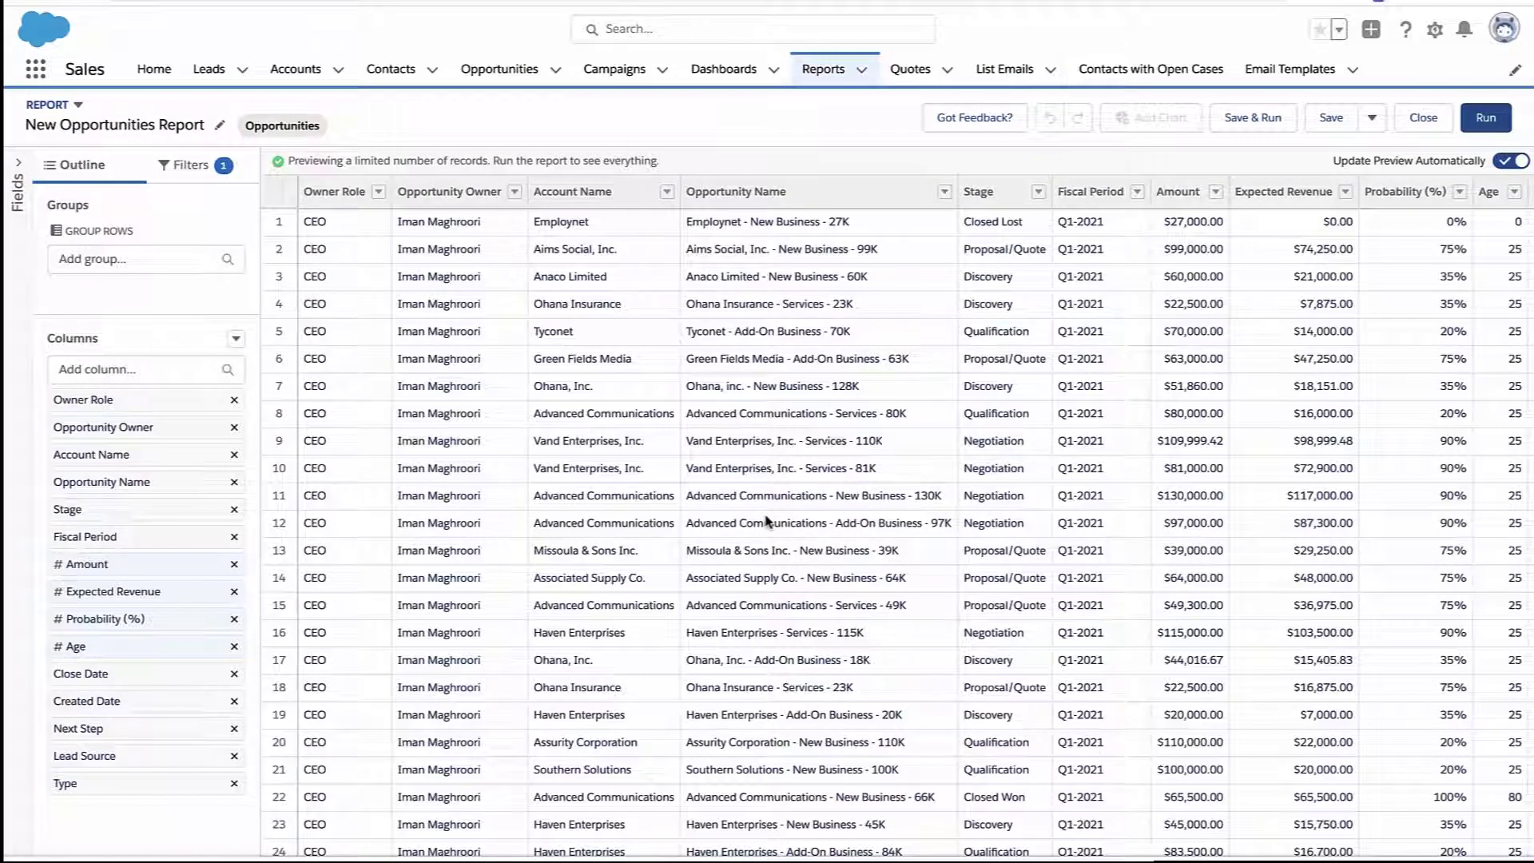
# - Remove all default columns, then add Opportunity Name and Amount as the only columns
pyautogui.click(235, 340)
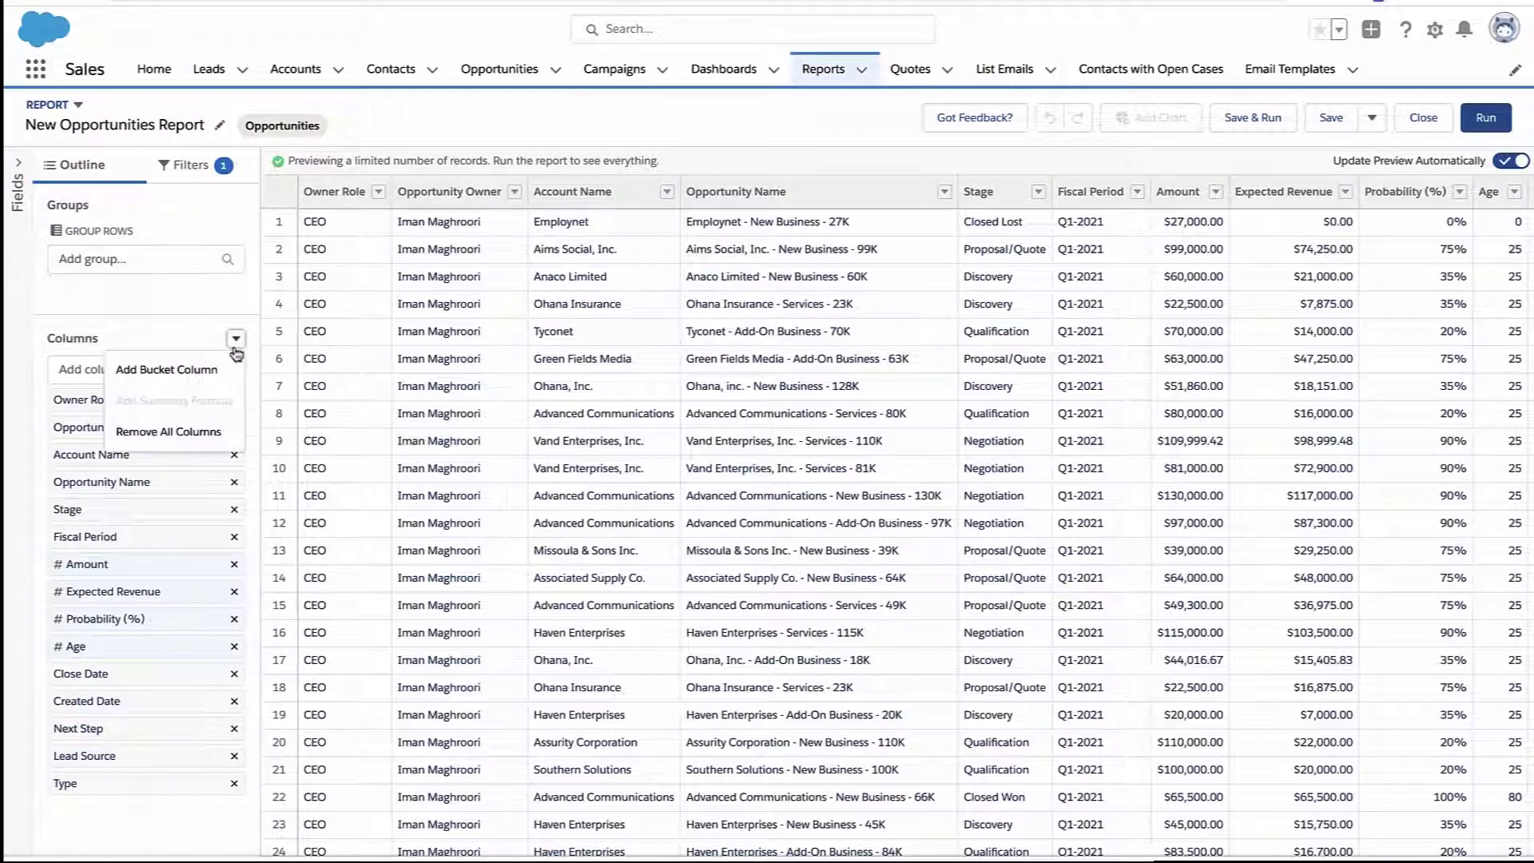
pyautogui.click(208, 433)
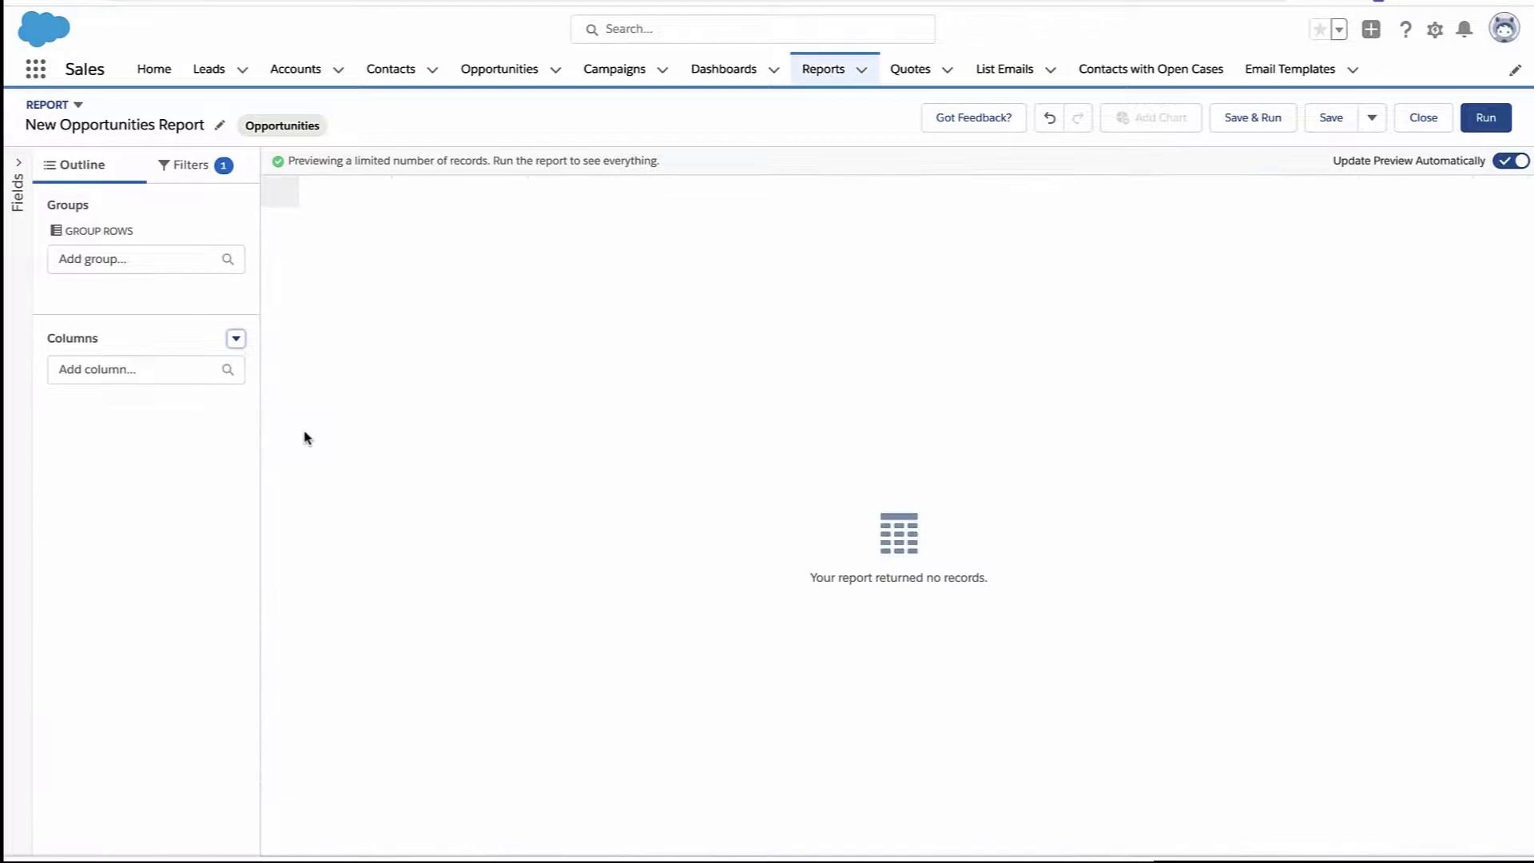
pyautogui.click(179, 374)
pyautogui.write('name')
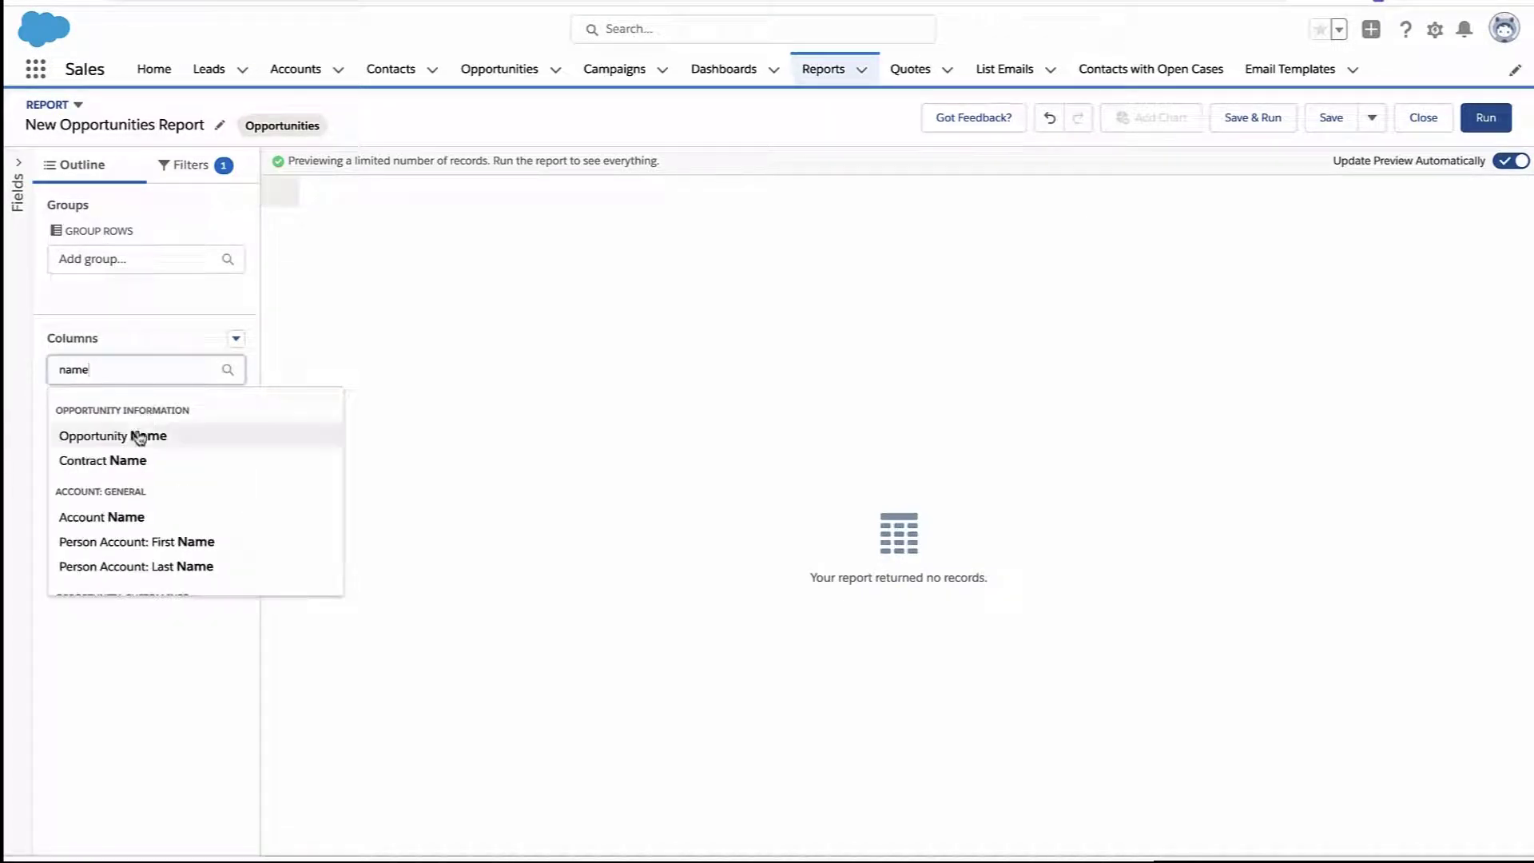
pyautogui.click(138, 438)
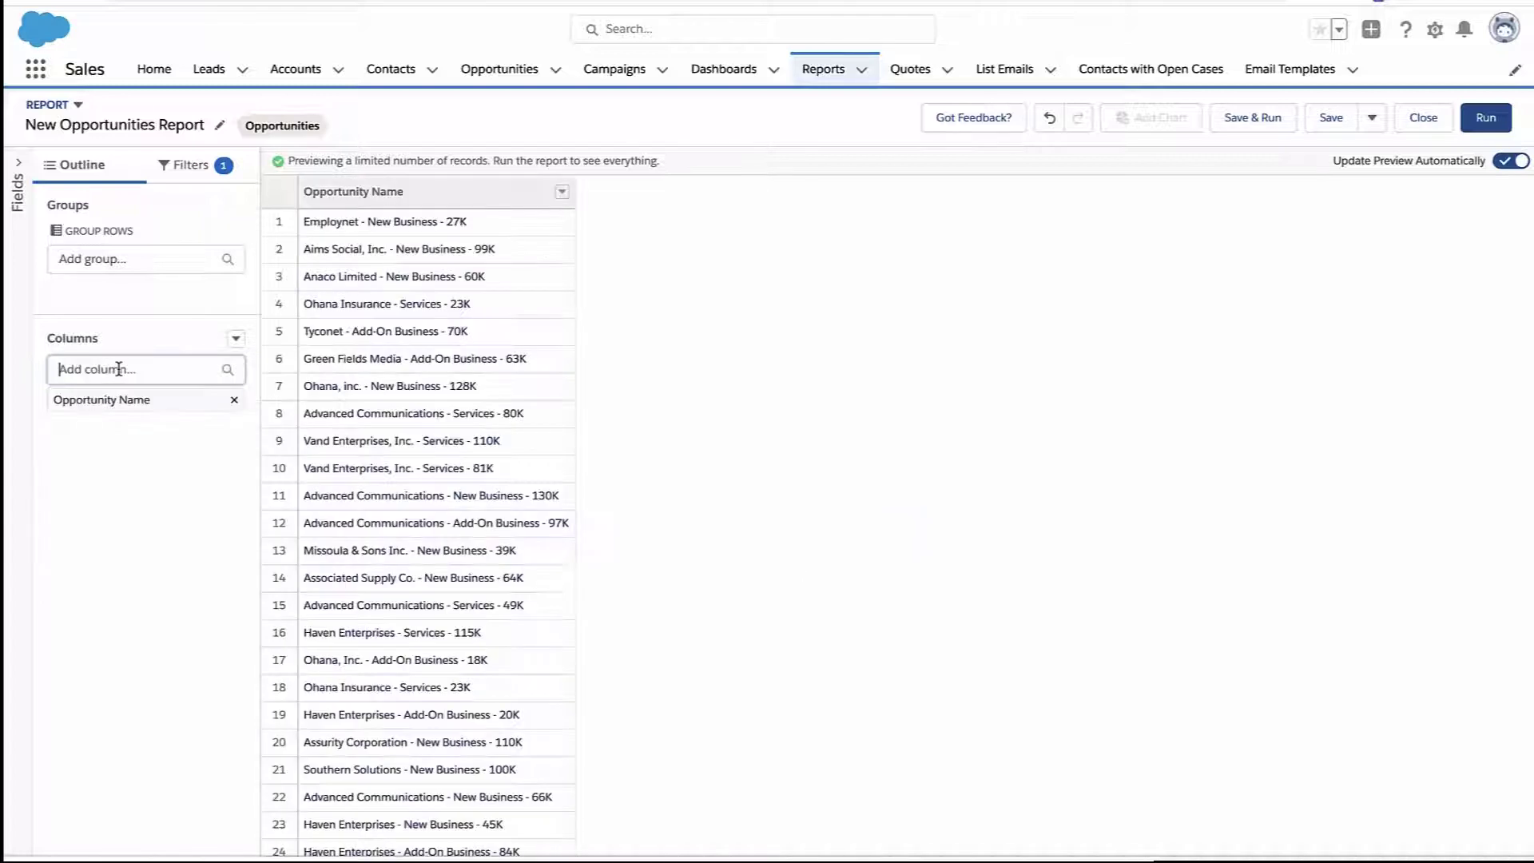
pyautogui.write('amount')
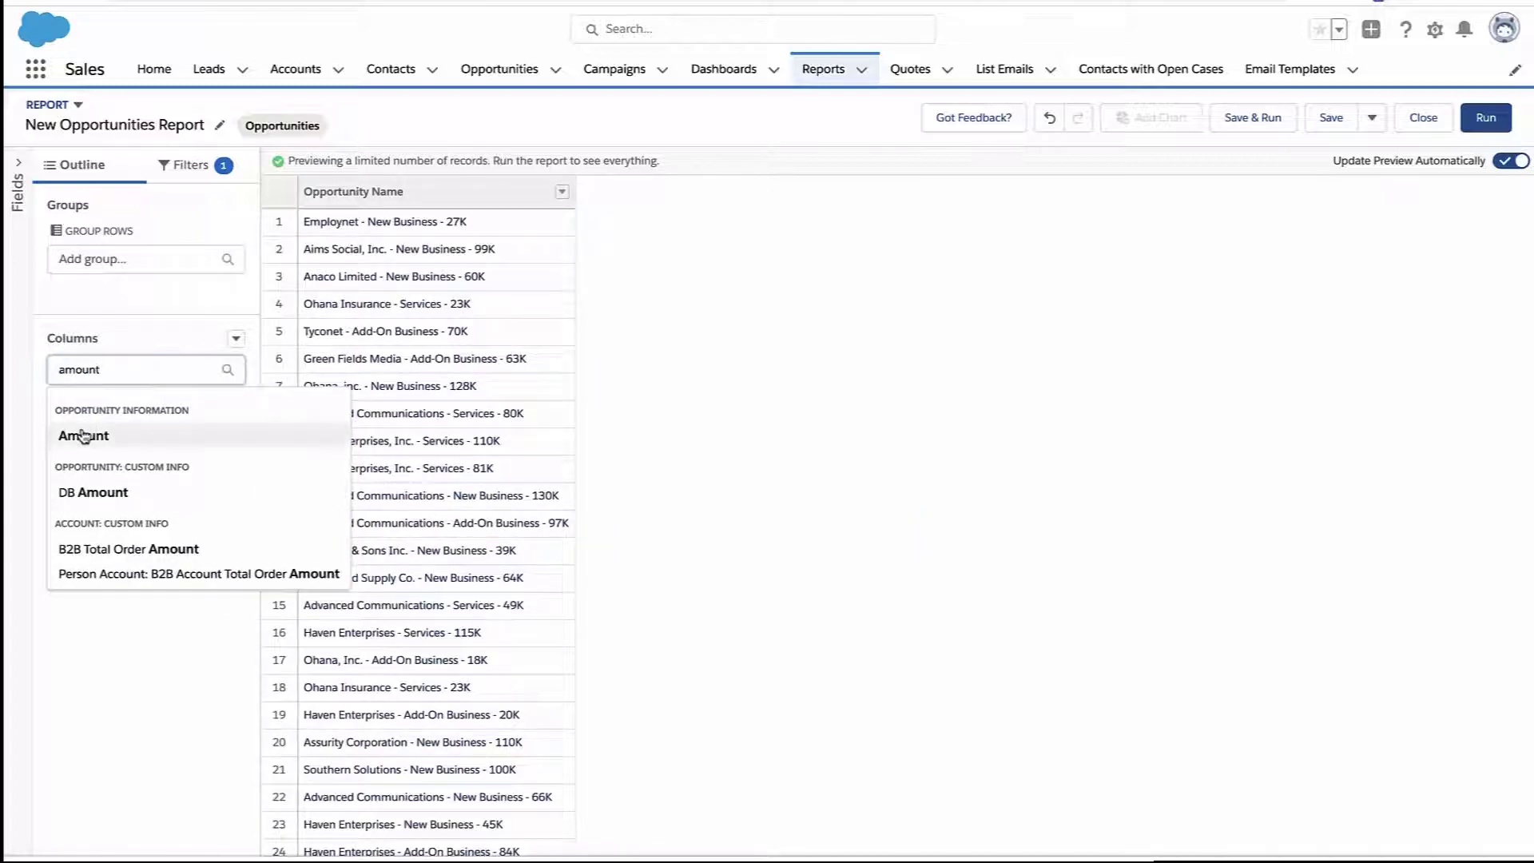
pyautogui.click(84, 435)
# - Group the report rows by Opportunity Owner
pyautogui.click(147, 259)
pyautogui.write('o')
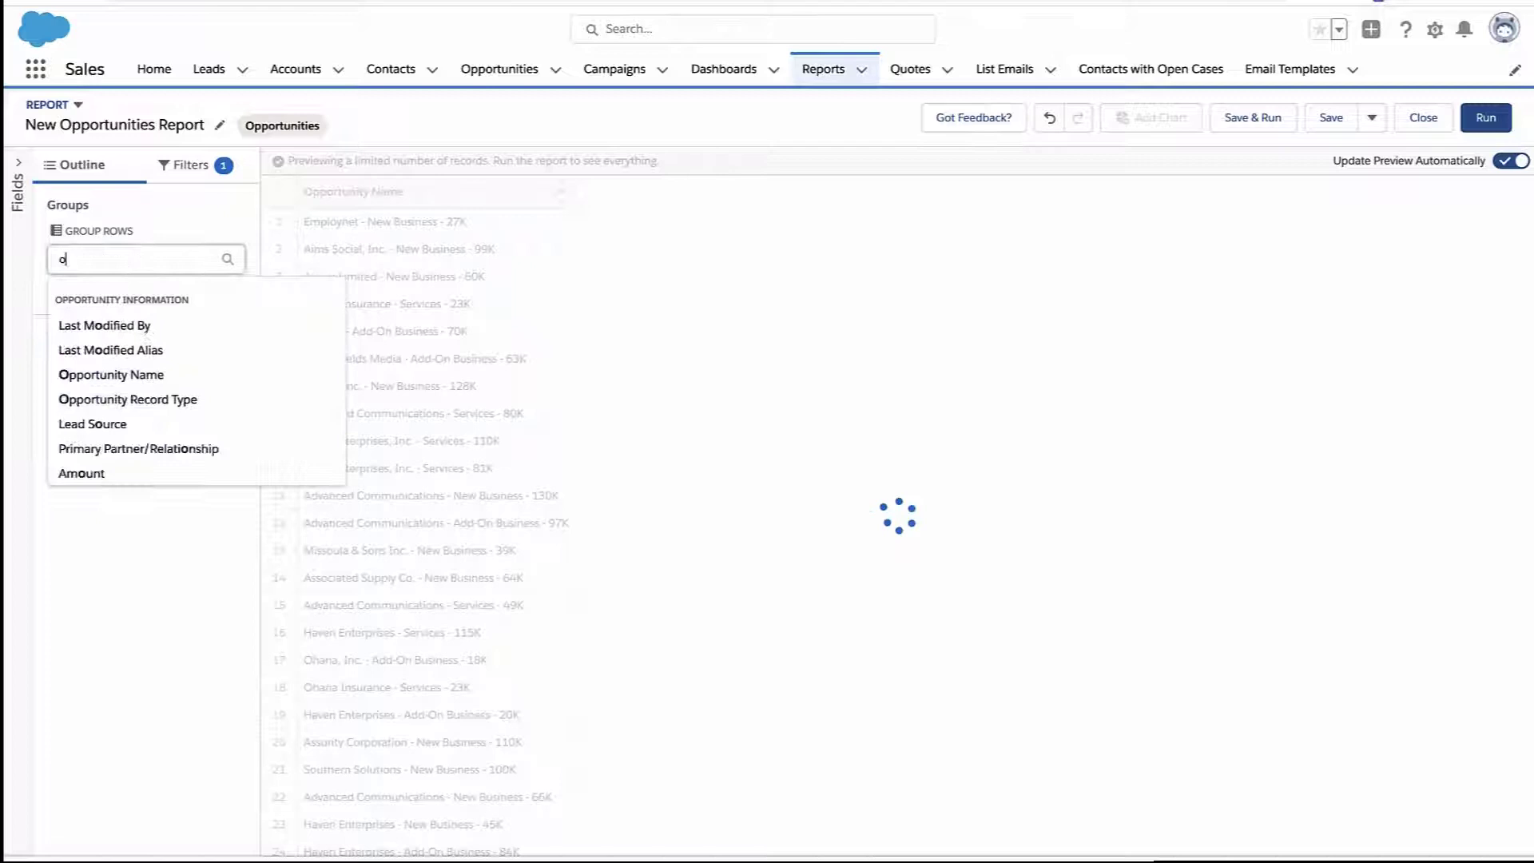
pyautogui.write('wner')
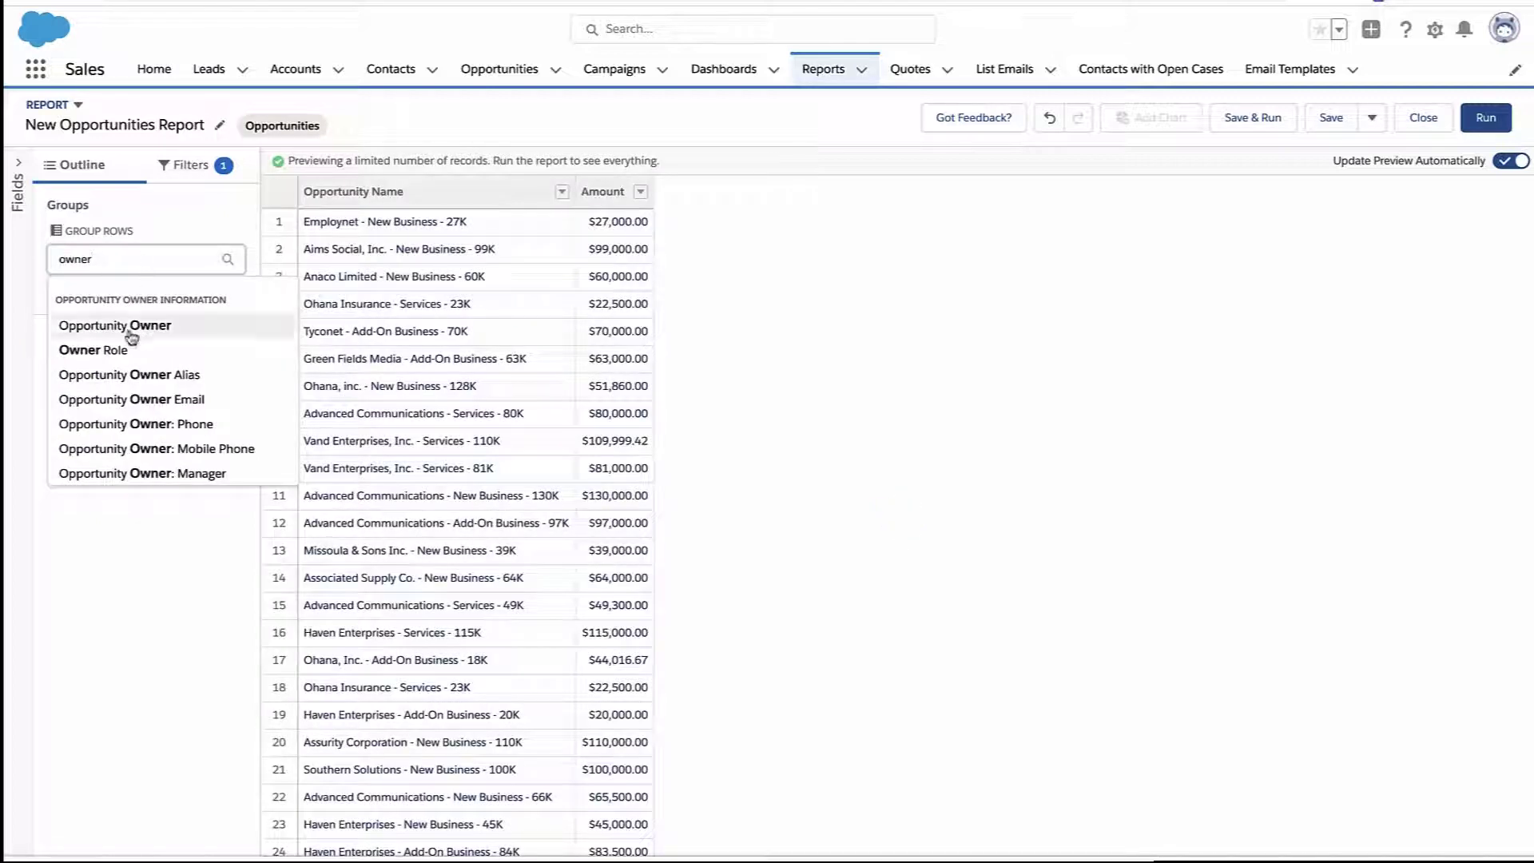
pyautogui.click(132, 330)
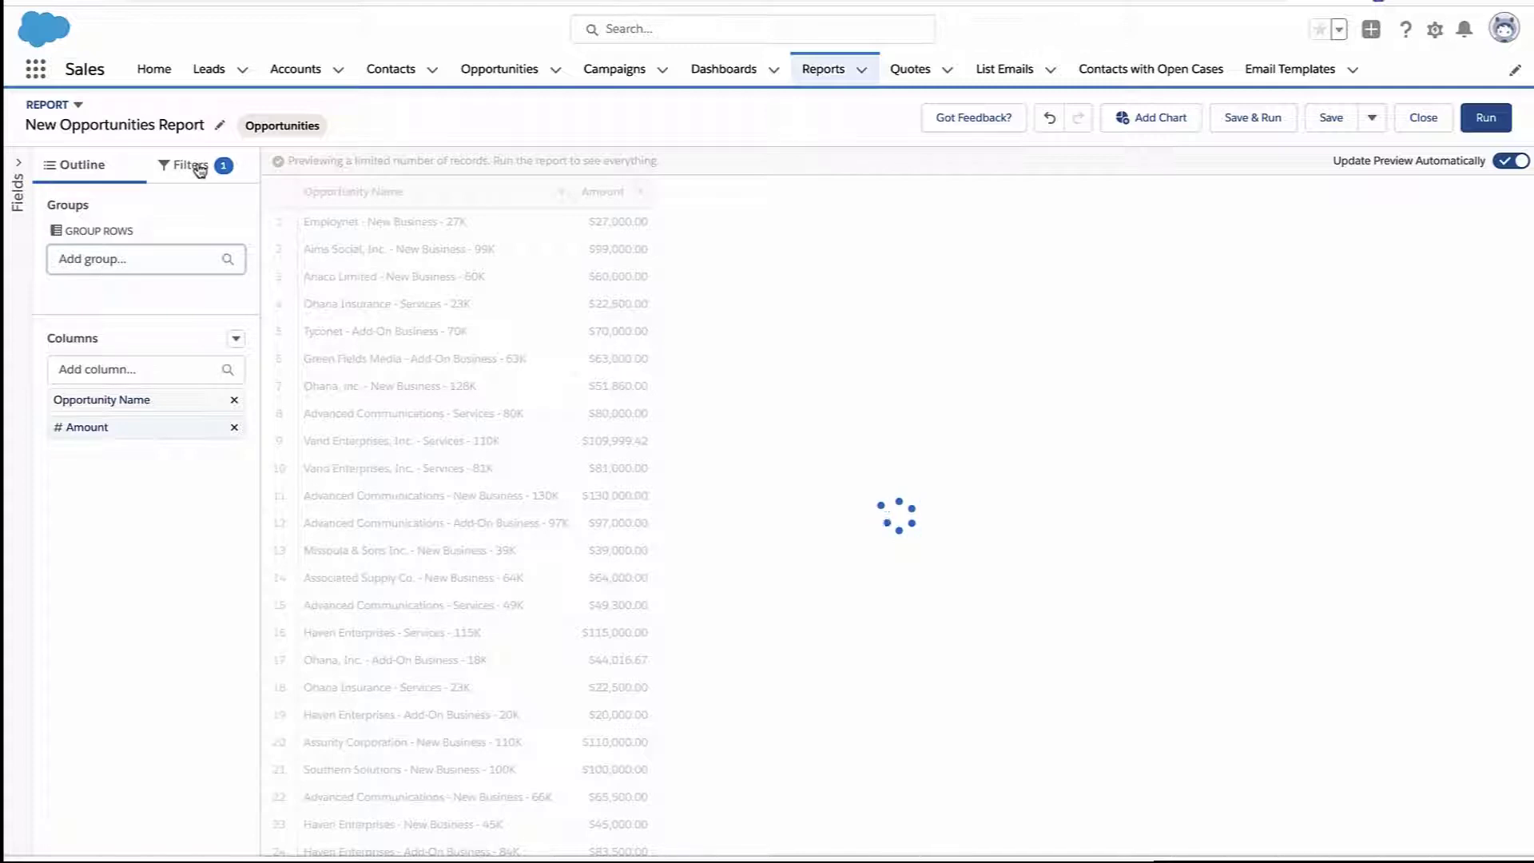
# - Change the Close Date filter range to All Time and return to the Outline
pyautogui.click(200, 168)
pyautogui.click(151, 330)
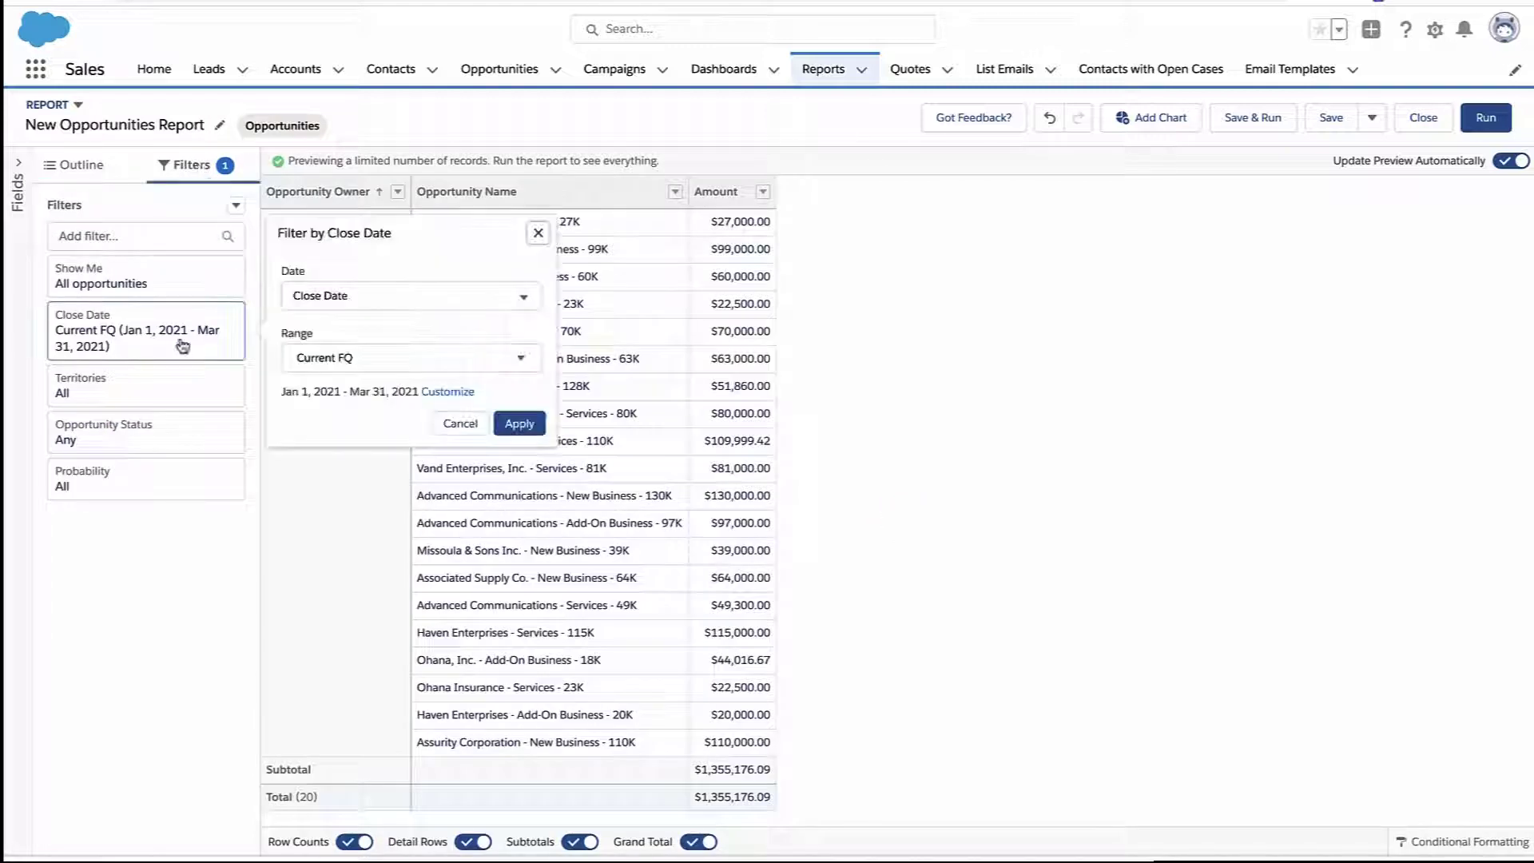
pyautogui.click(344, 357)
pyautogui.click(344, 395)
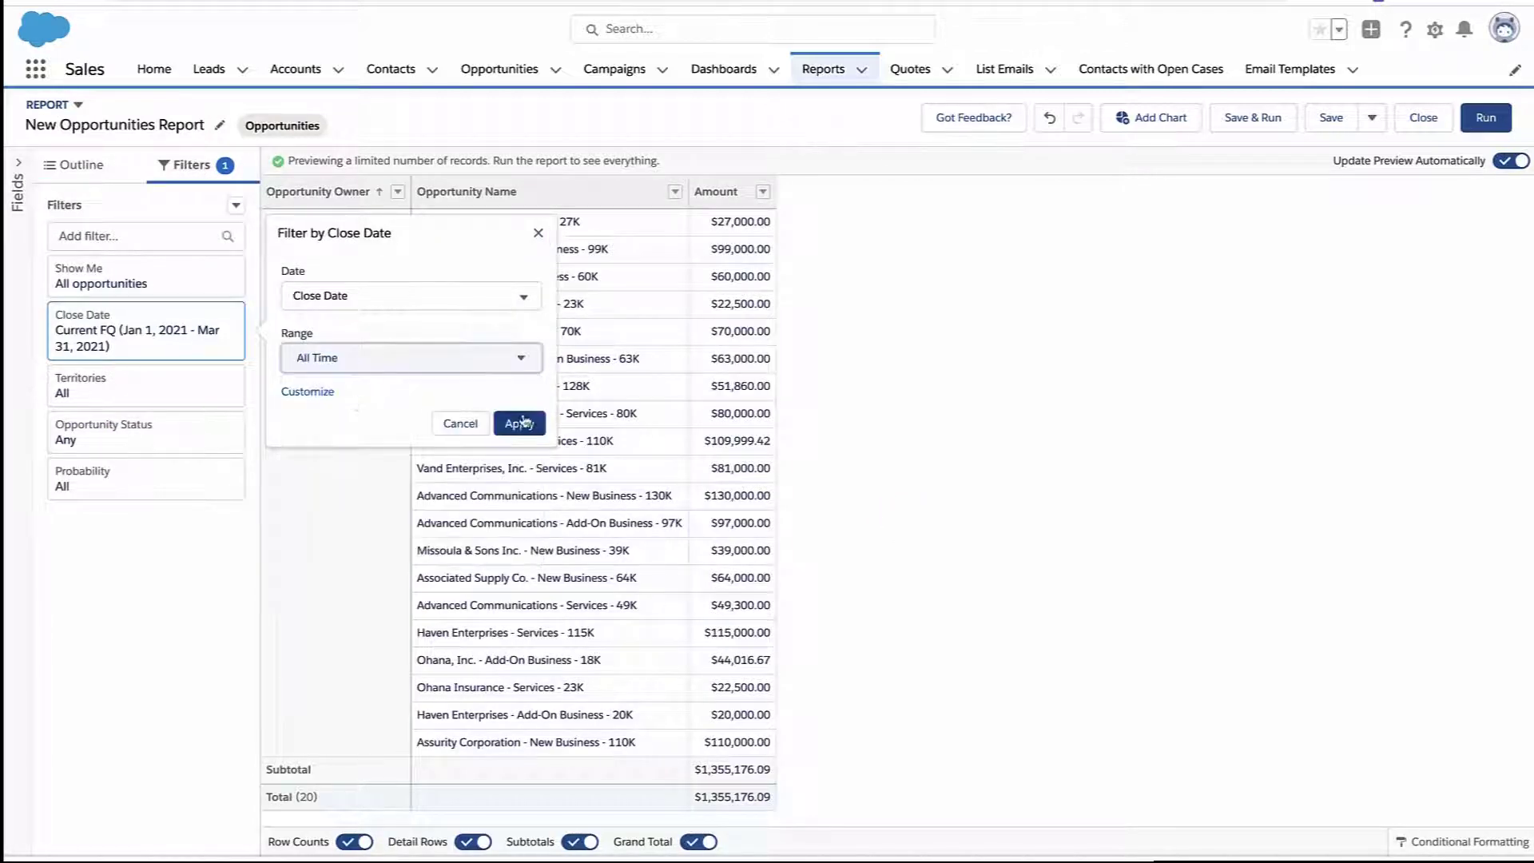
pyautogui.click(519, 423)
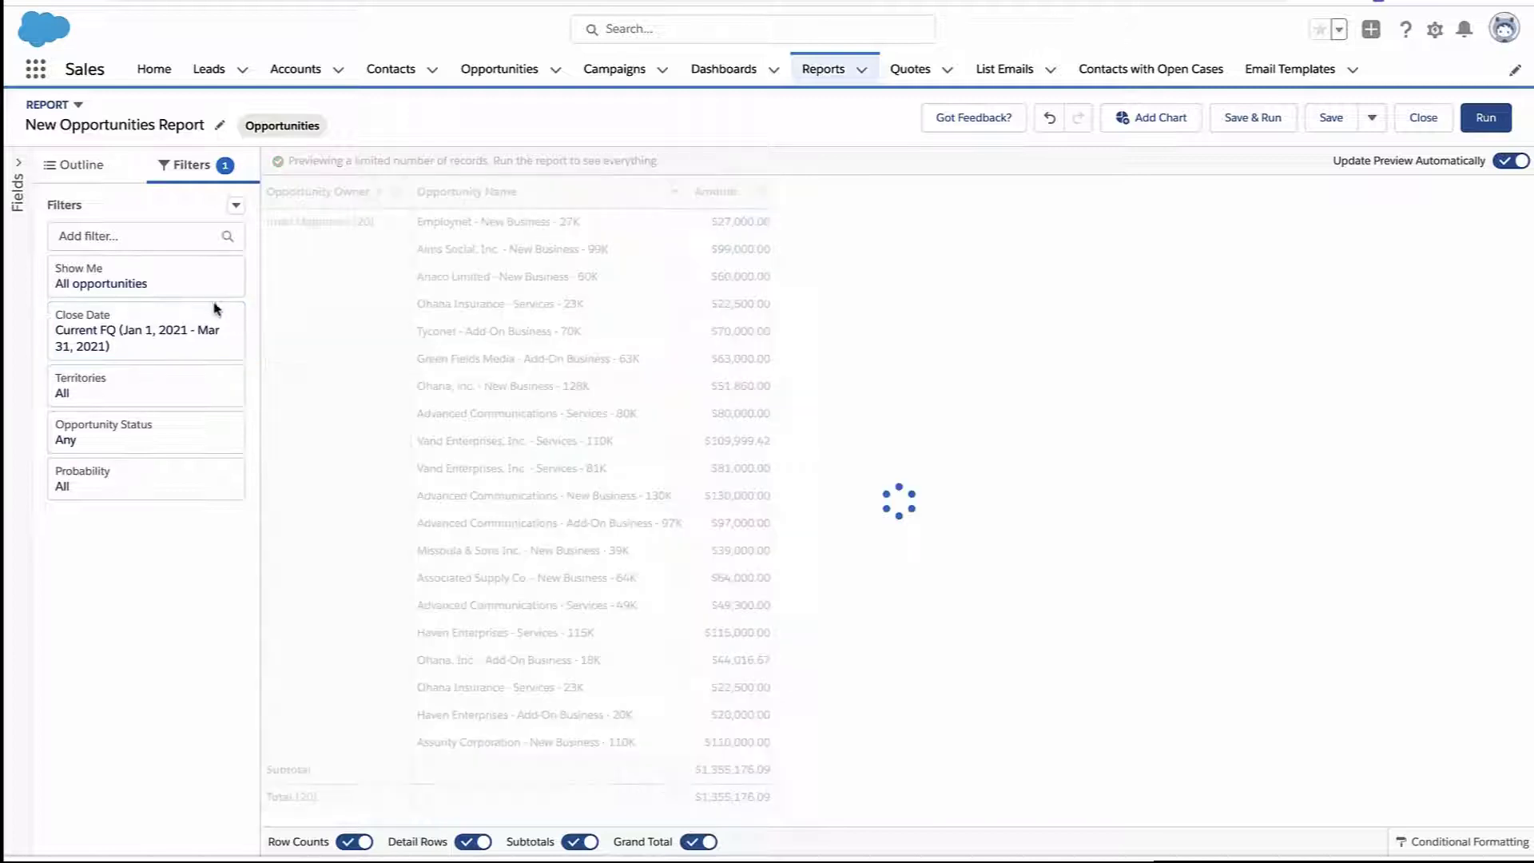
pyautogui.click(102, 168)
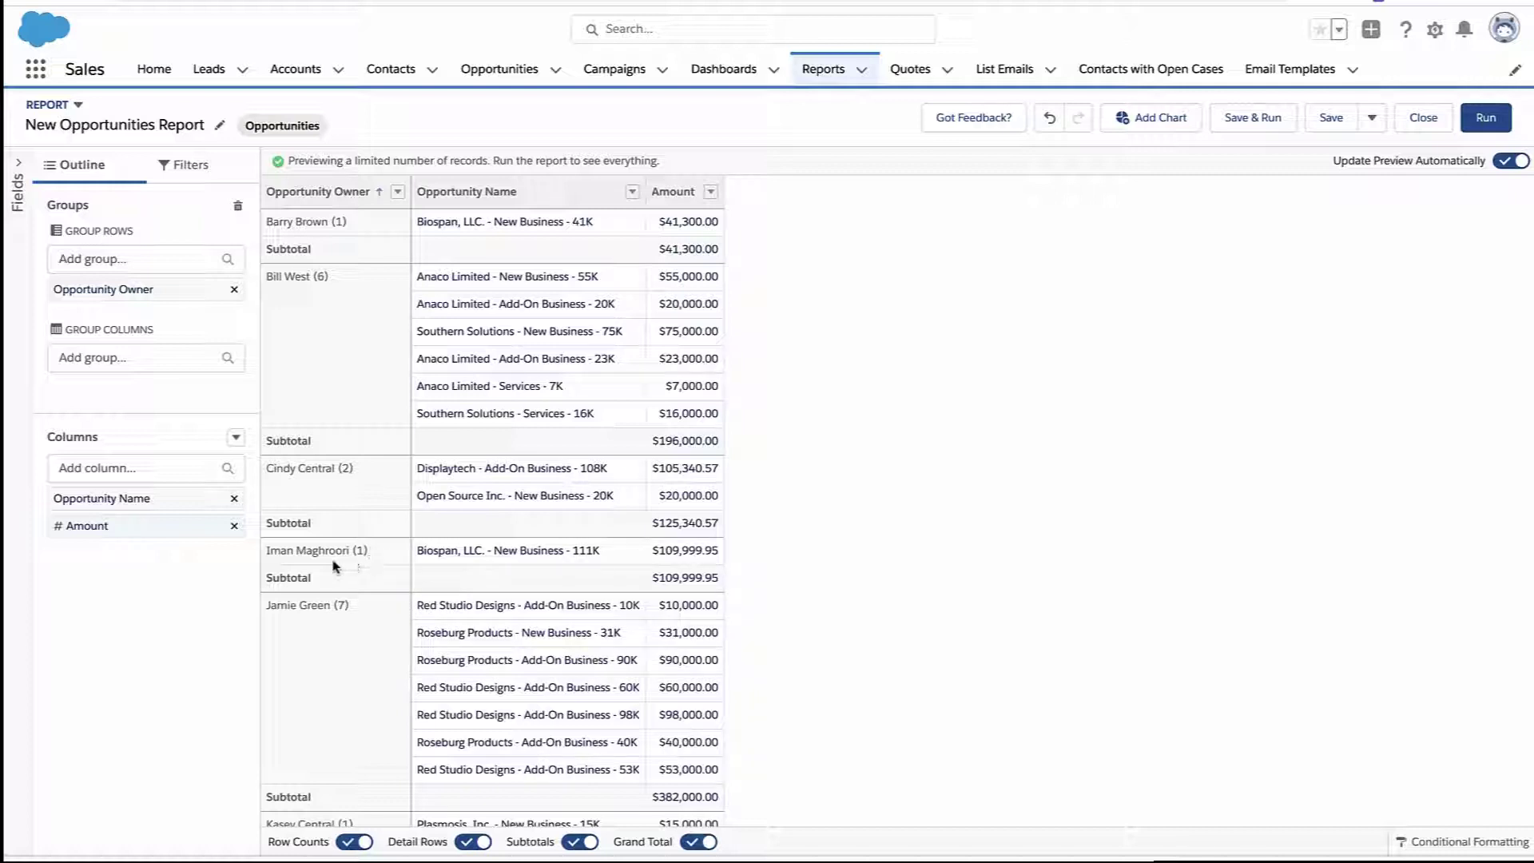
# - Open the Columns dropdown in the Outline panel to reveal the formula column options
pyautogui.click(236, 438)
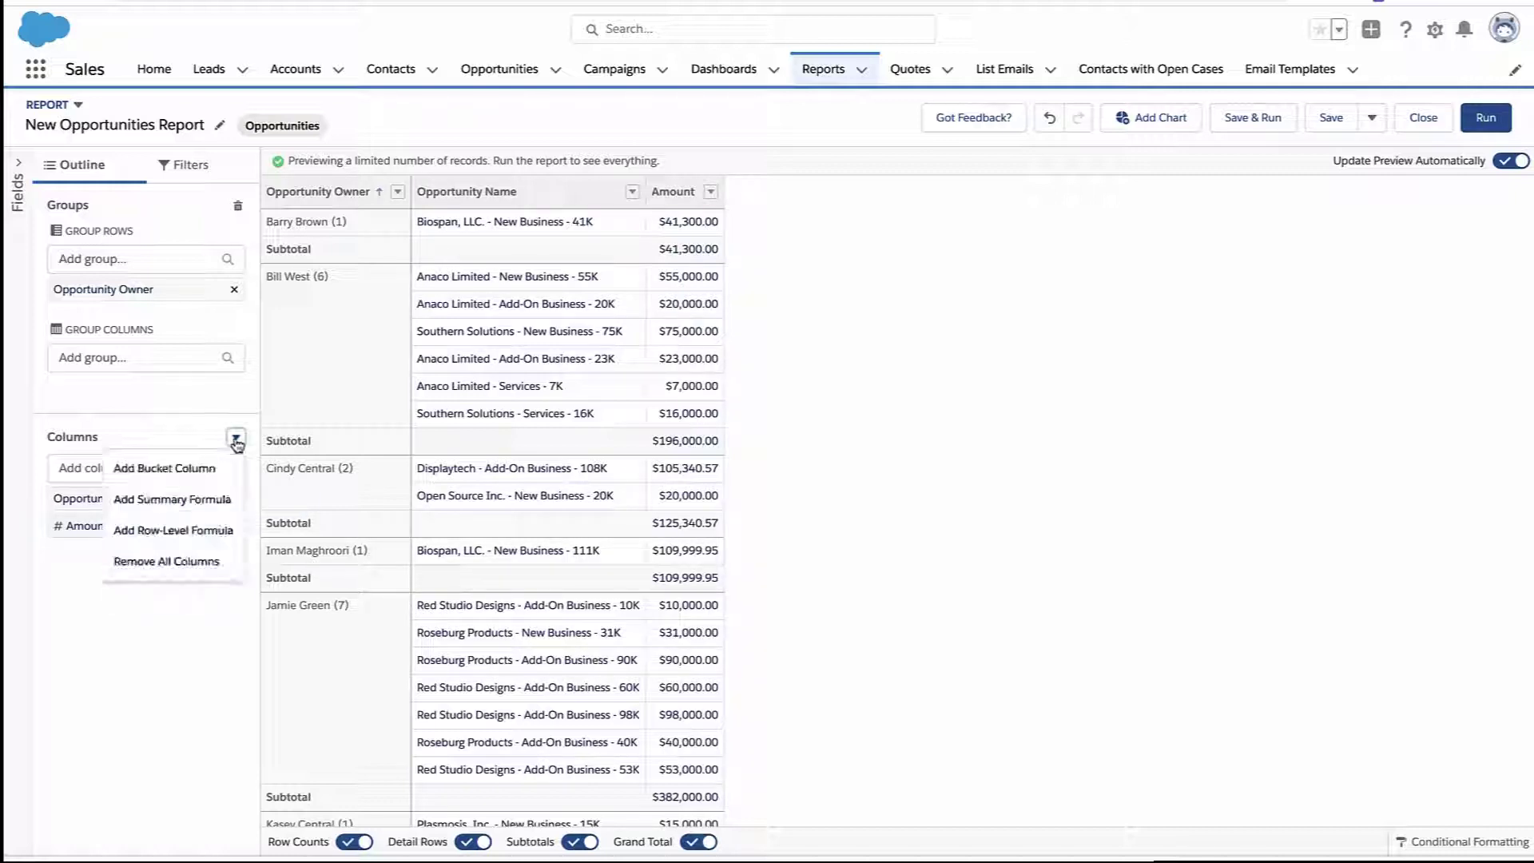
# - Add a 'Record Count' summary formula using RowCount with 0 decimal places
pyautogui.click(198, 508)
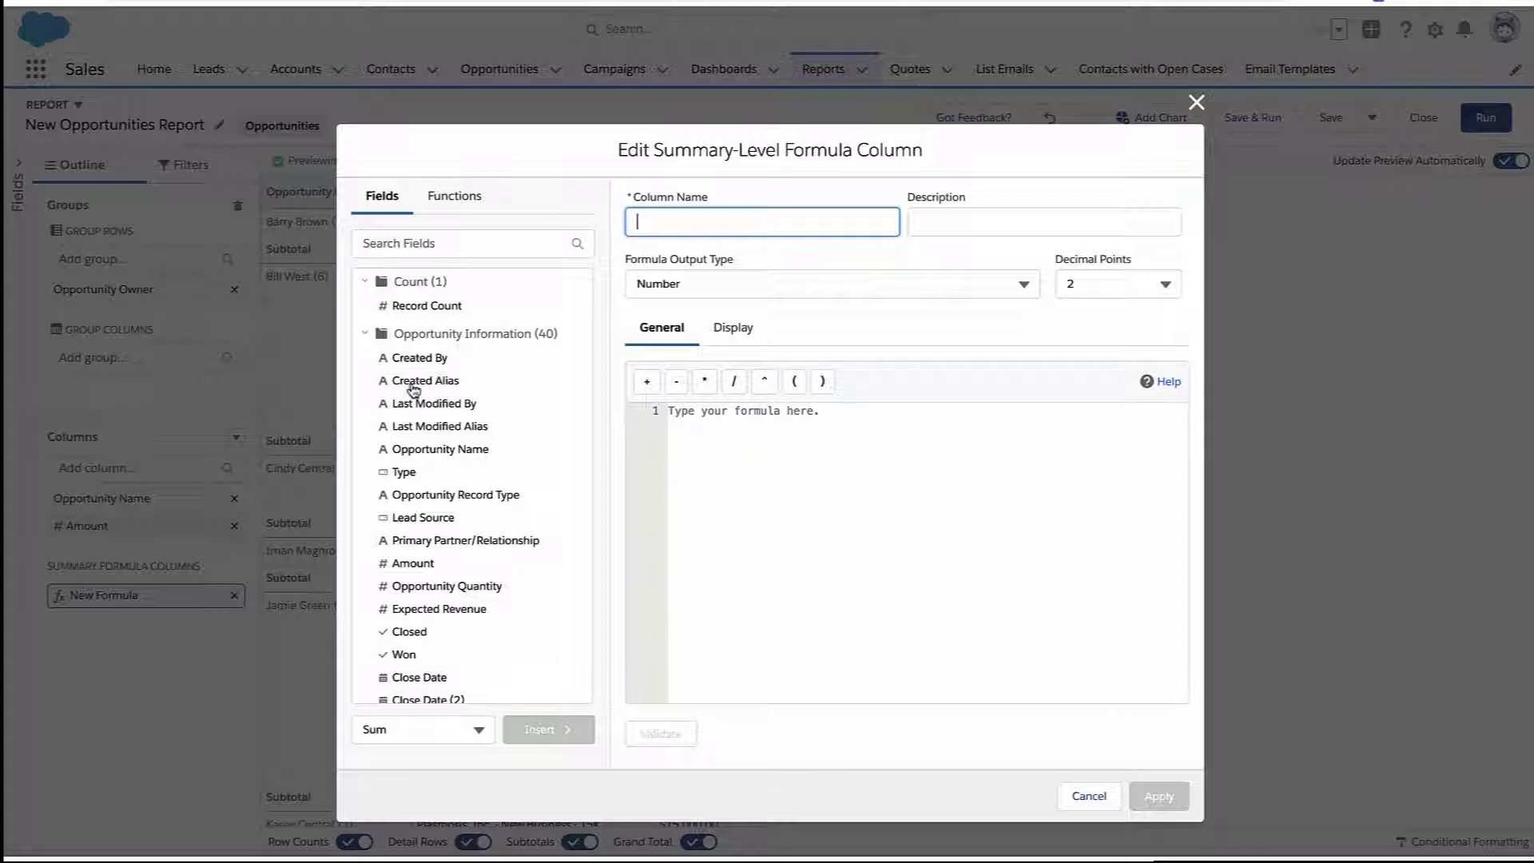
pyautogui.write('Record Count')
pyautogui.press('Tab')
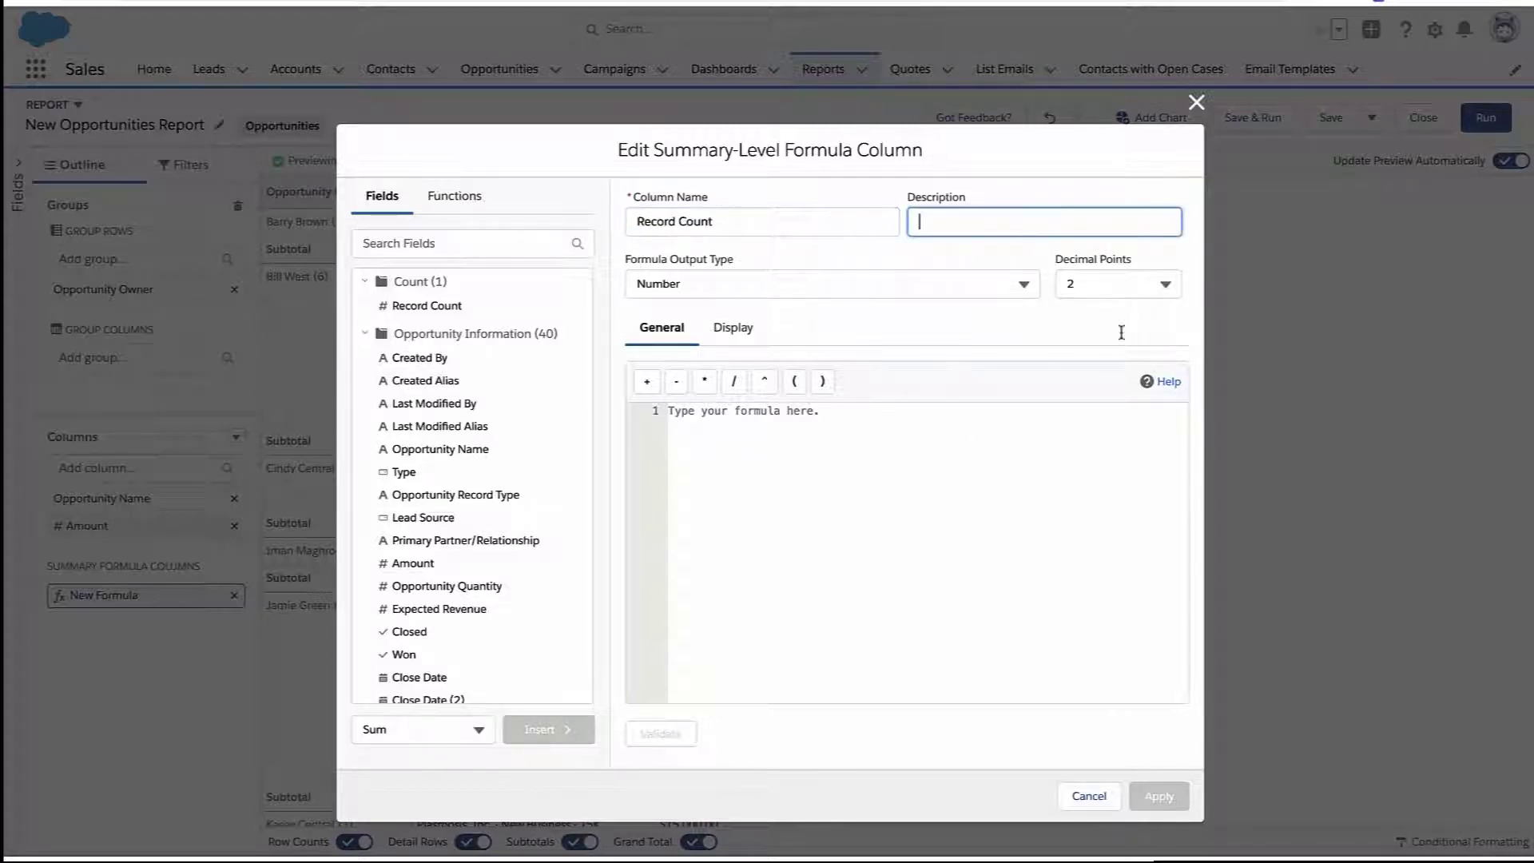
pyautogui.click(1066, 284)
pyautogui.click(1068, 318)
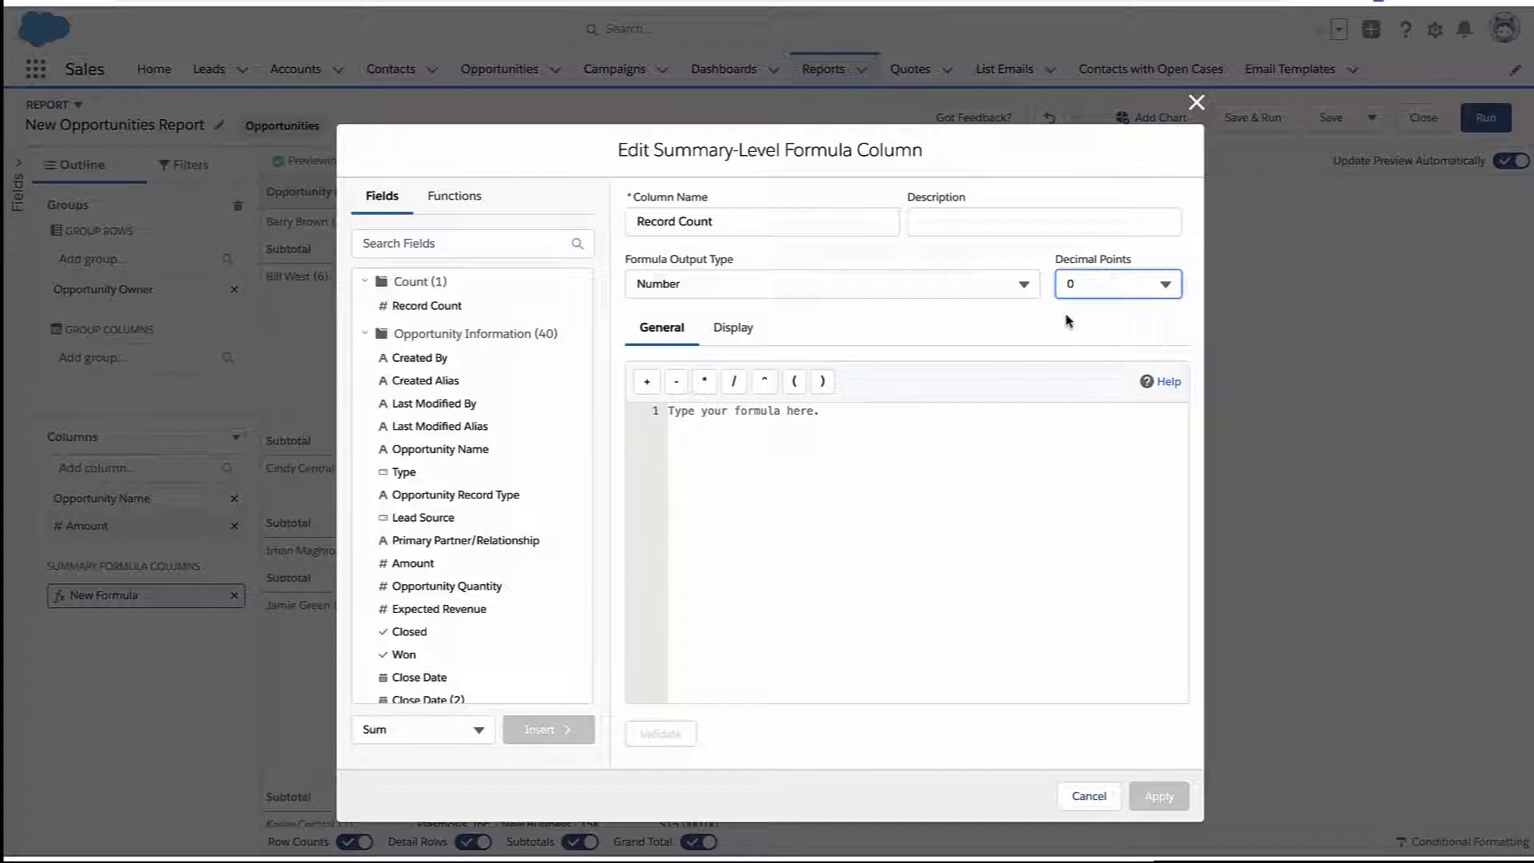
pyautogui.click(455, 310)
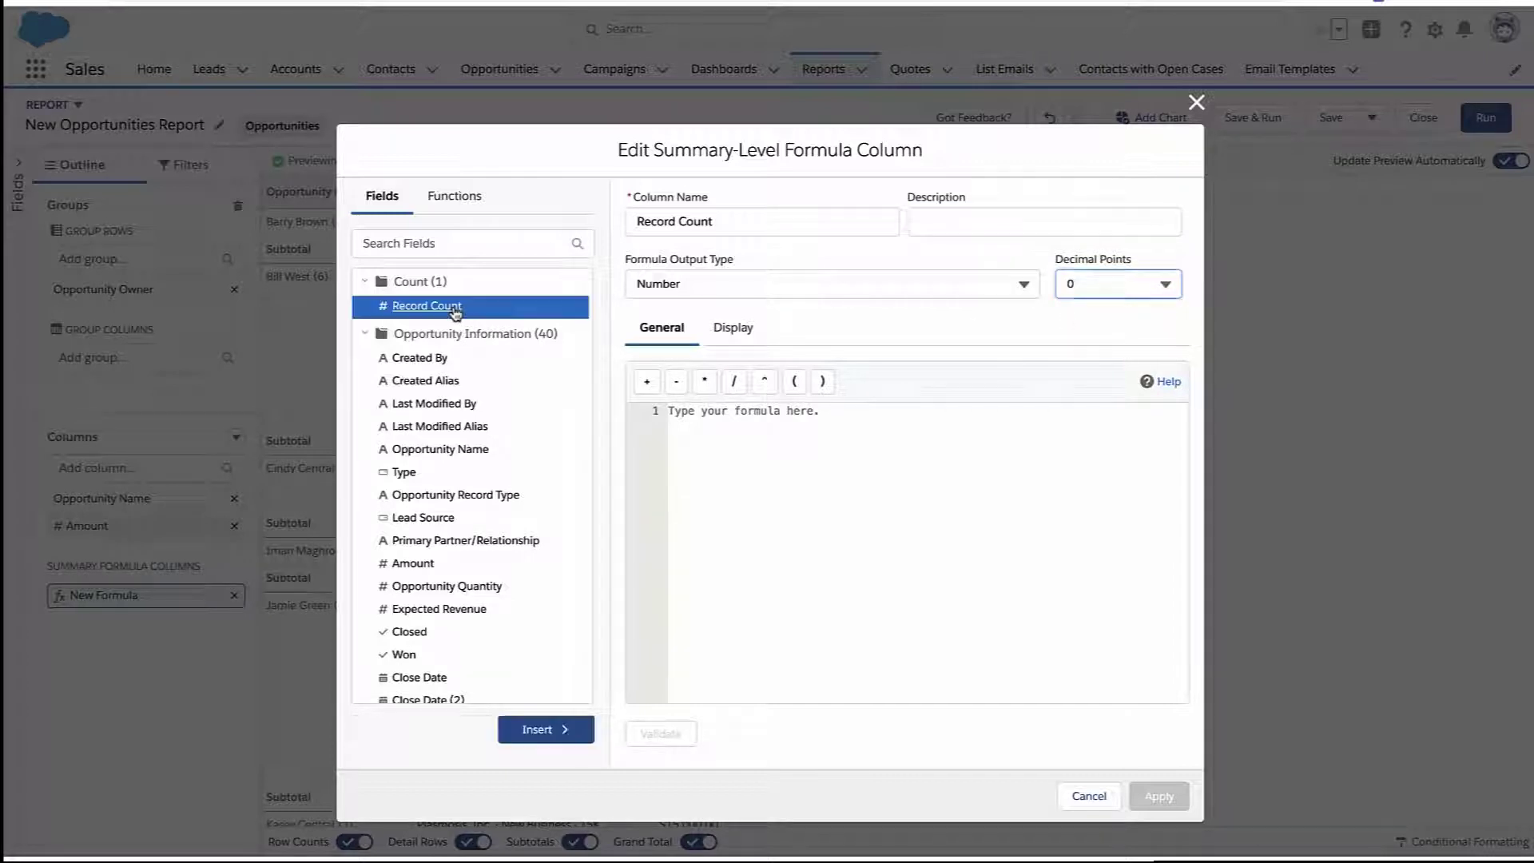
pyautogui.click(531, 730)
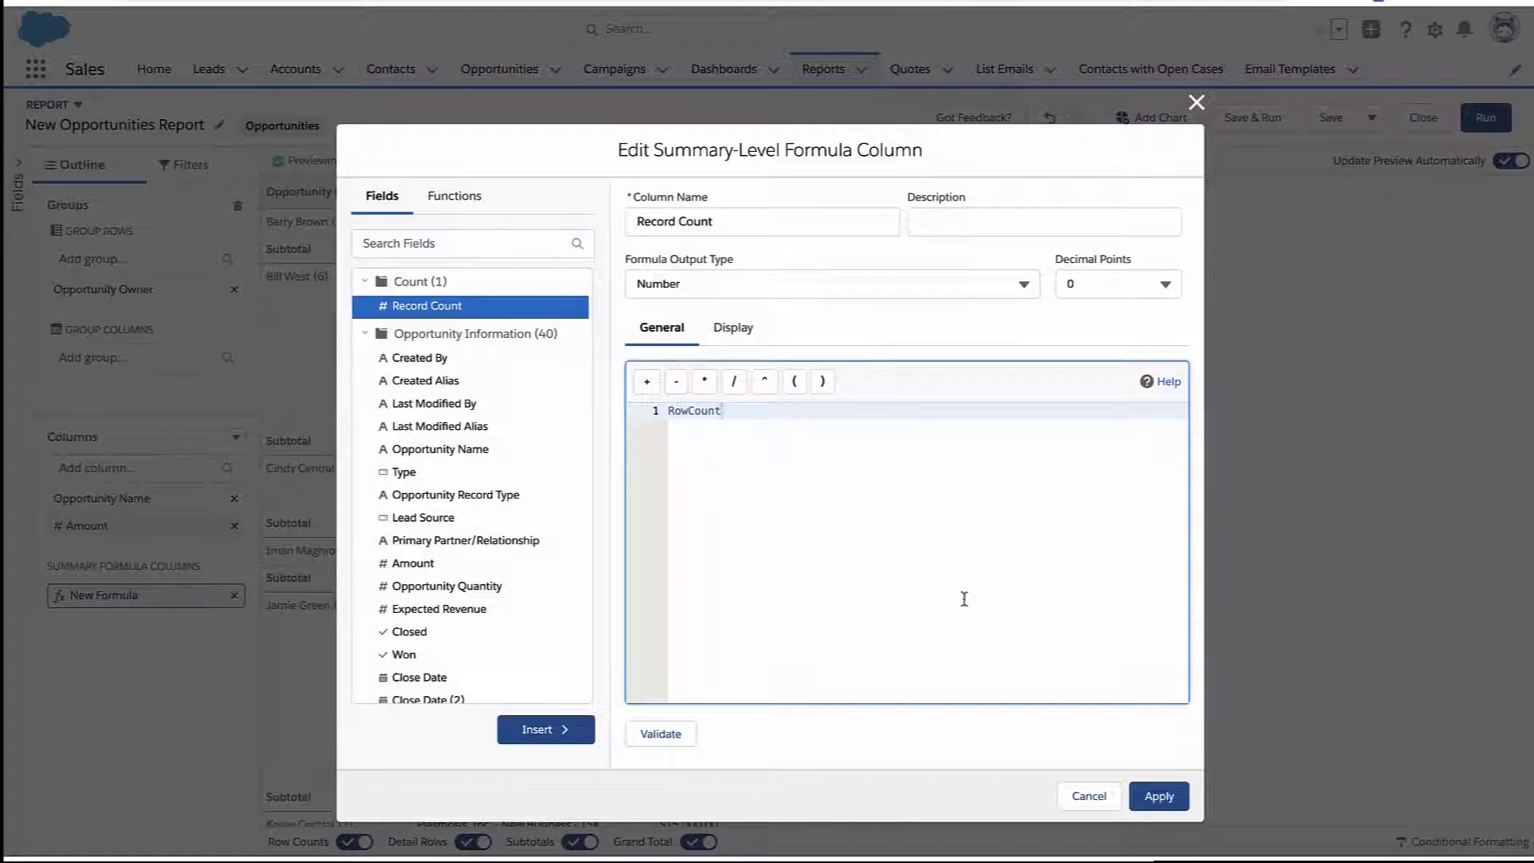
pyautogui.click(1158, 795)
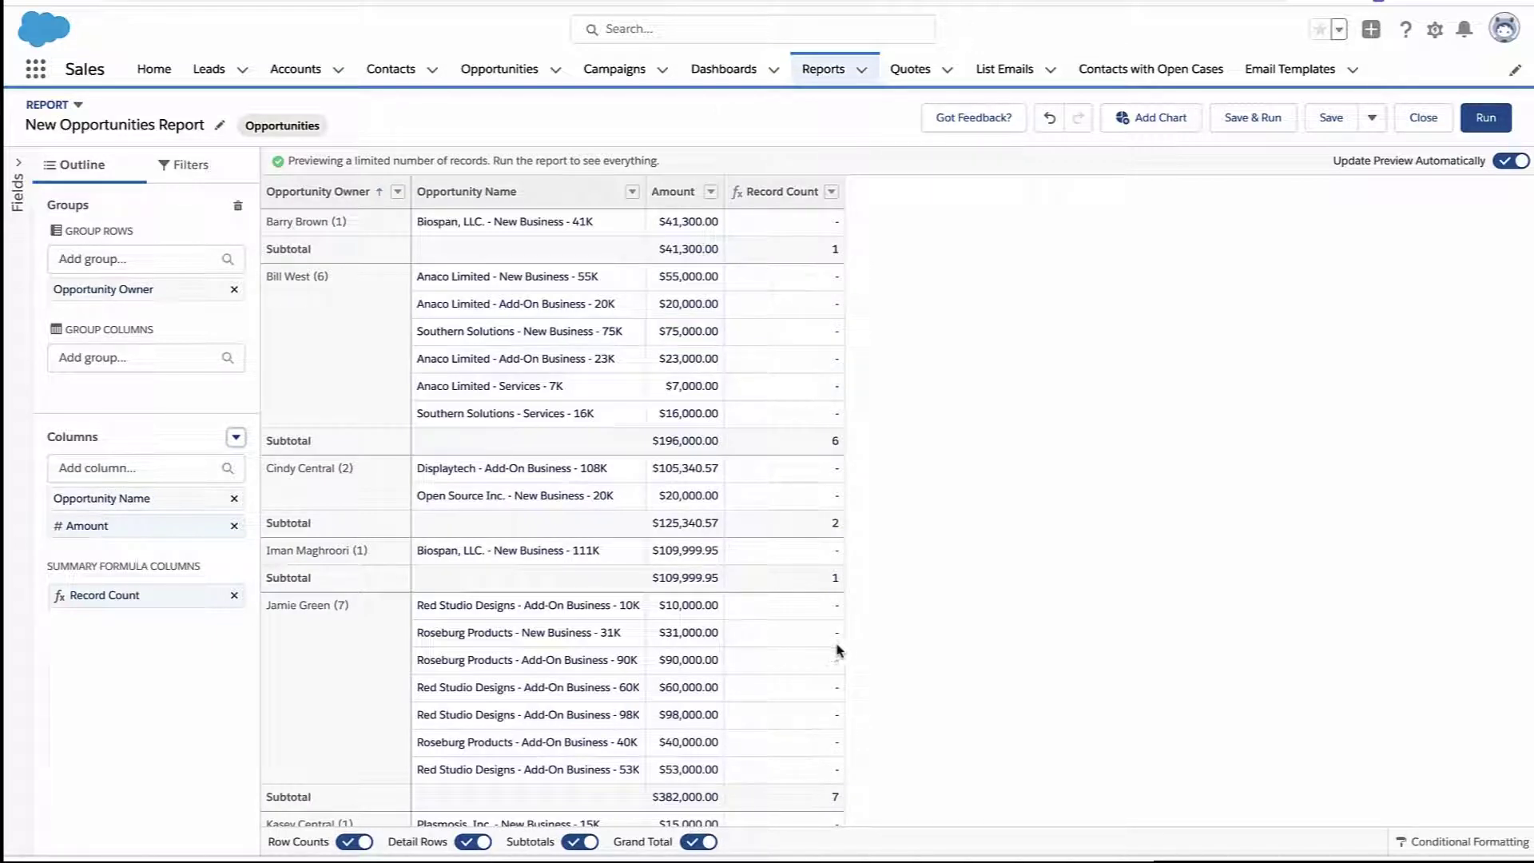
# - Turn detail rows back on and open the Columns dropdown for more column types
pyautogui.click(469, 846)
pyautogui.click(238, 437)
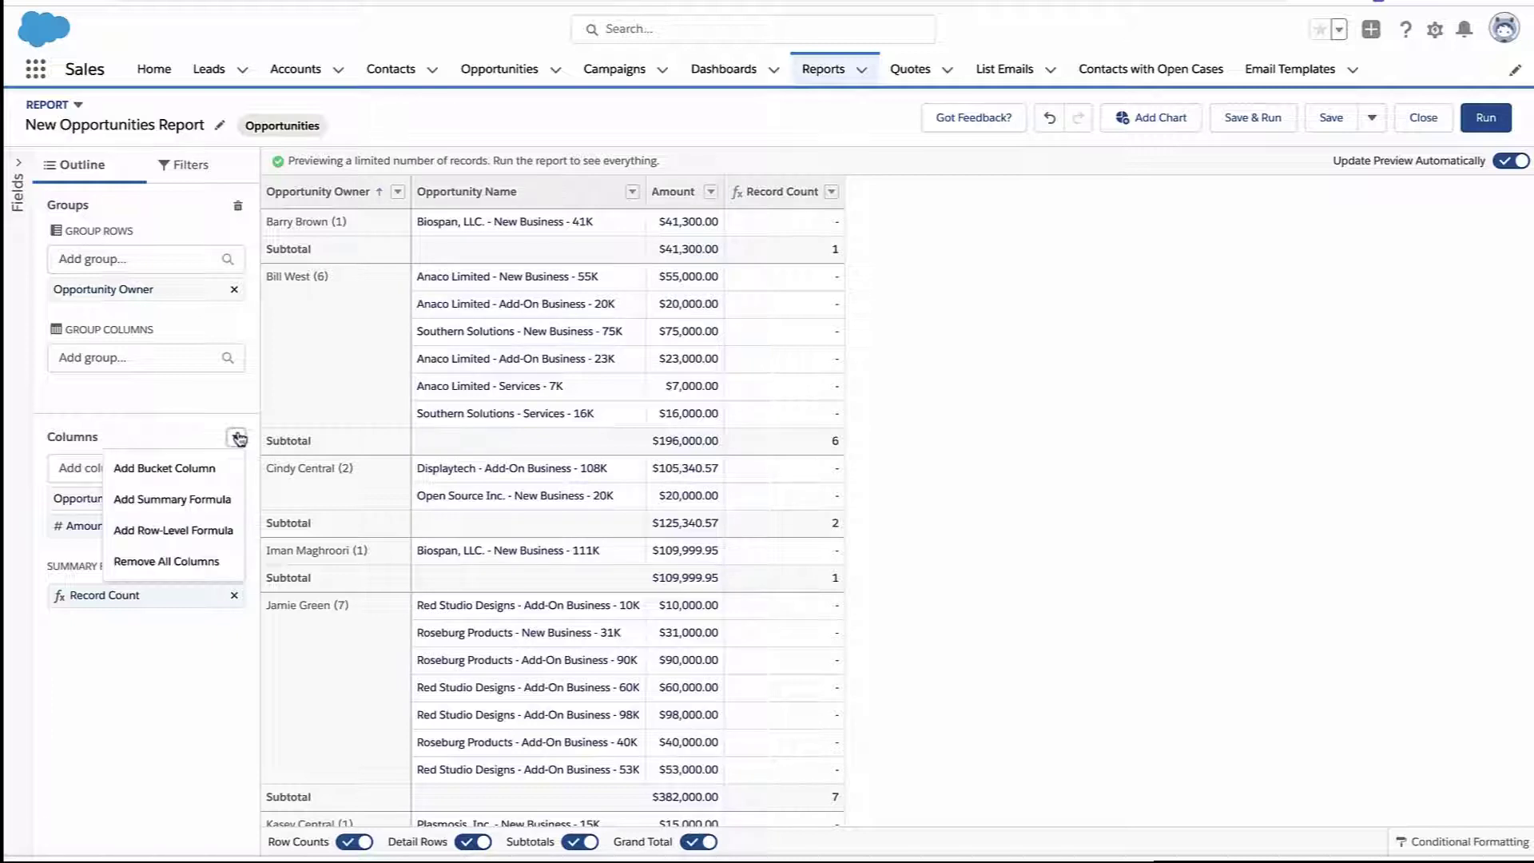
# - Start a row-level formula column named 'Row -Level Count' with 0 decimal places
pyautogui.click(203, 537)
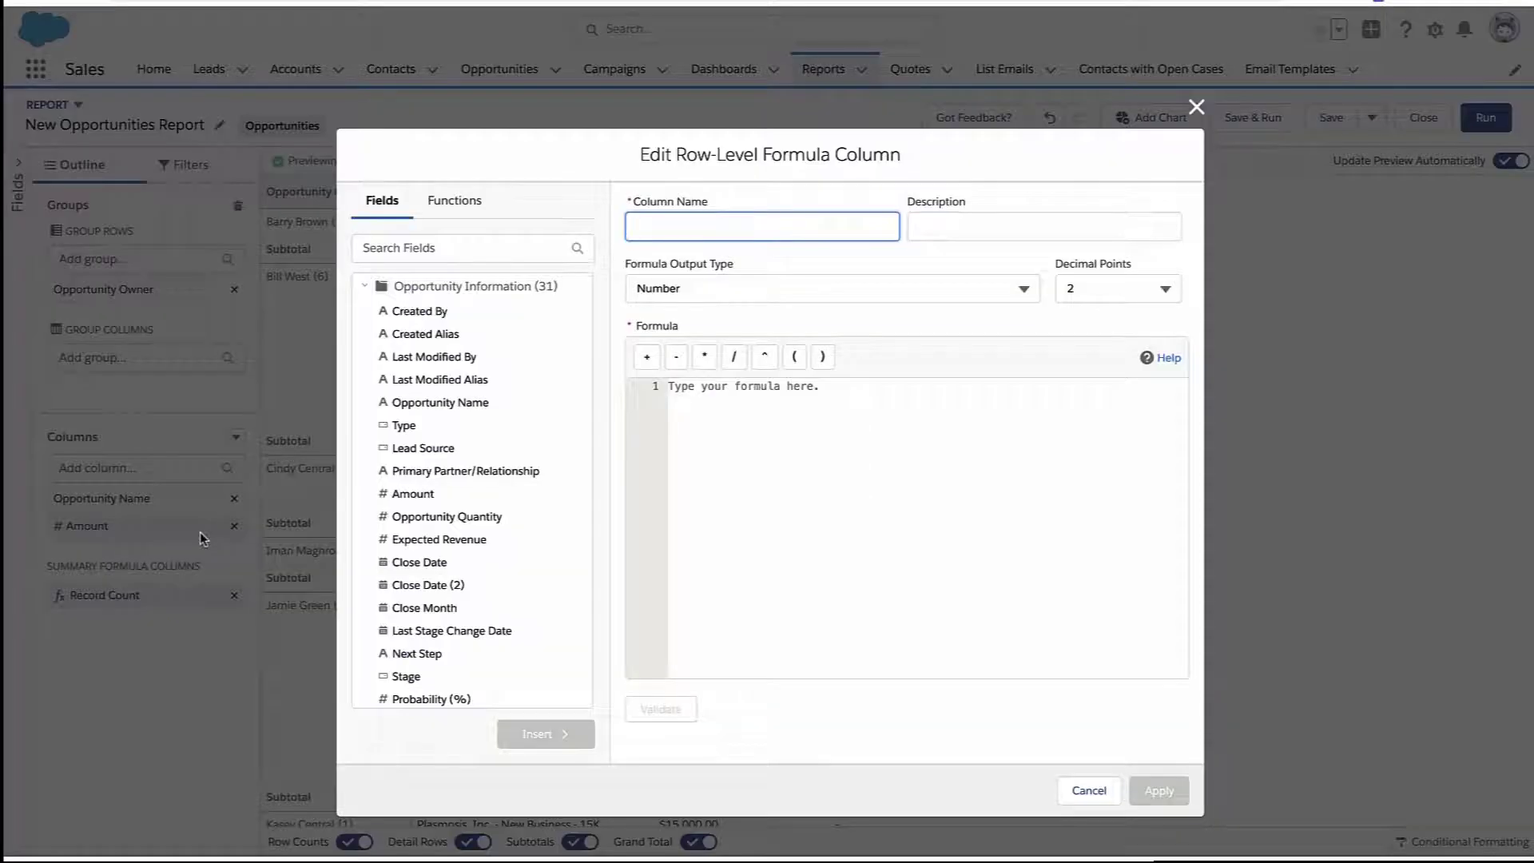
pyautogui.write('Row -Level Count')
pyautogui.press('Tab')
pyautogui.press('Tab')
pyautogui.press('Tab')
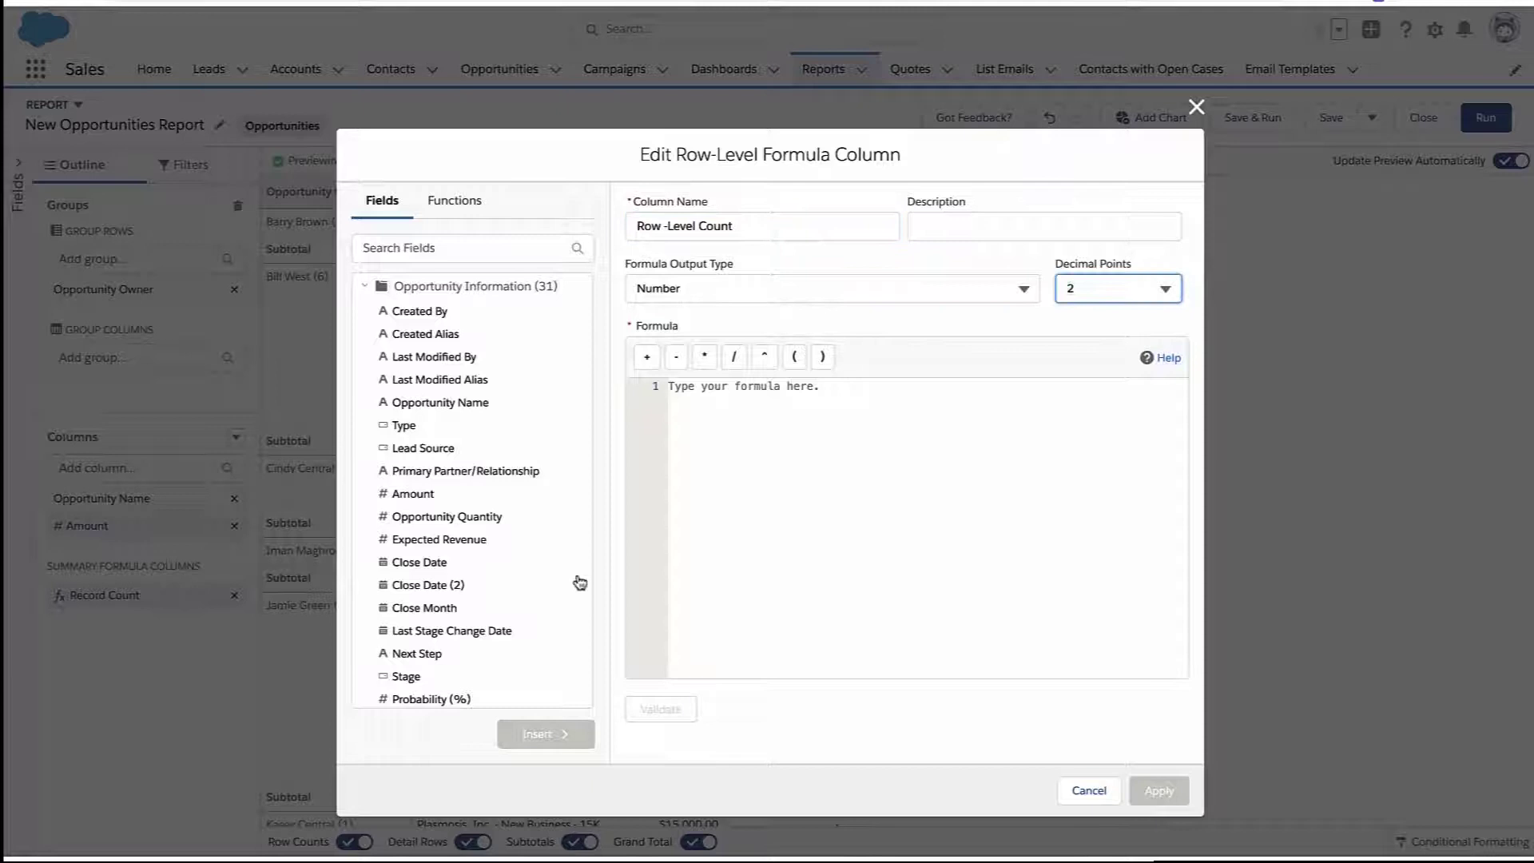
pyautogui.click(1116, 283)
pyautogui.click(1088, 328)
# - Set the row-level formula to 1 and apply the column
pyautogui.click(880, 440)
pyautogui.write('1')
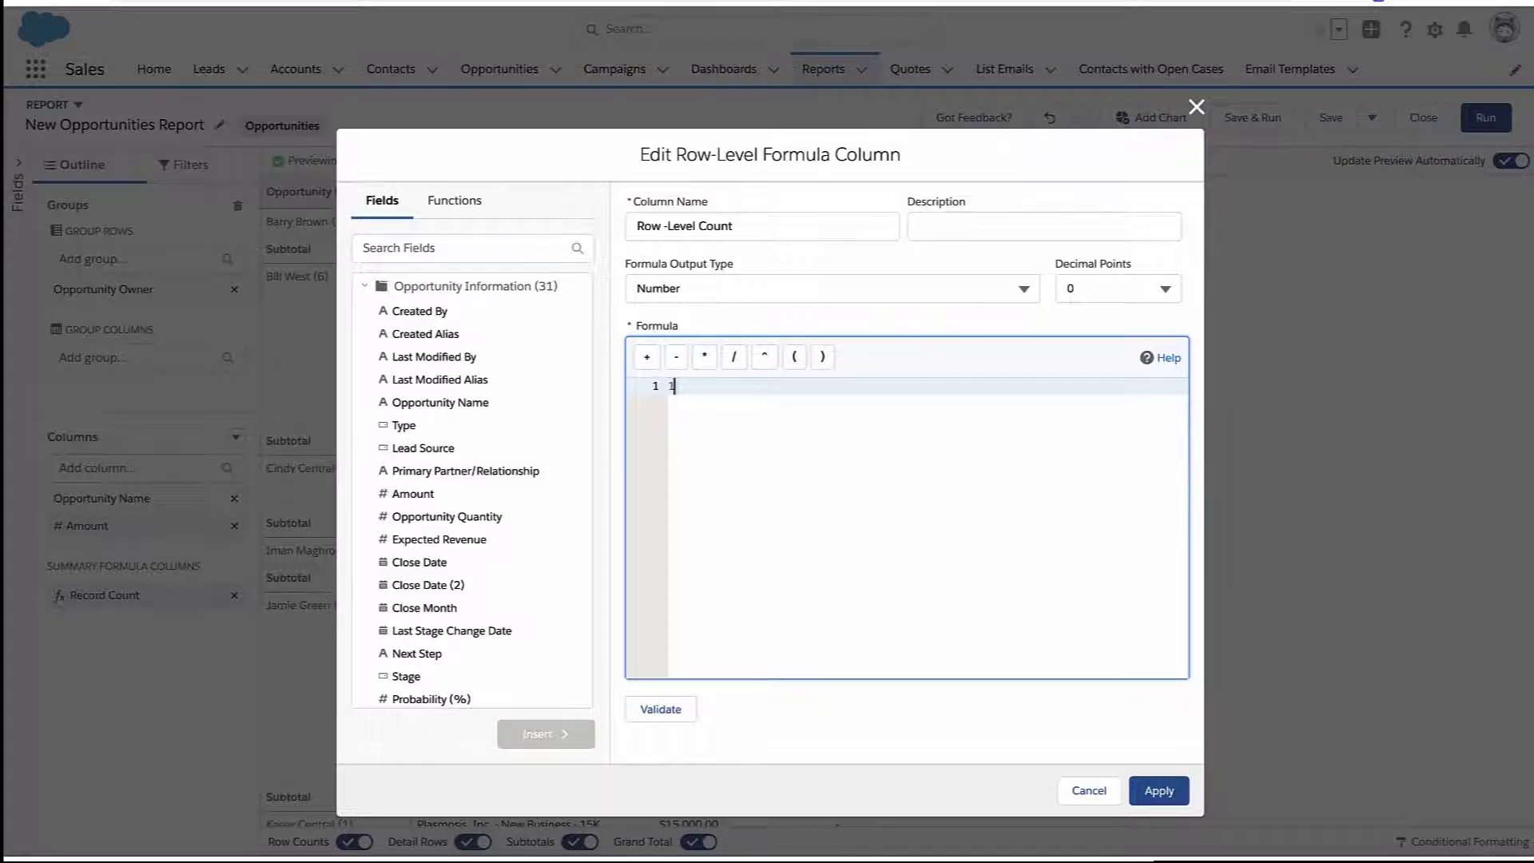
pyautogui.press('BackSpace')
pyautogui.write('80')
pyautogui.press('BackSpace')
pyautogui.press('BackSpace')
pyautogui.write('.80')
pyautogui.hotkey('ctrl', 'a')
pyautogui.press('BackSpace')
pyautogui.write('1')
pyautogui.click(1145, 787)
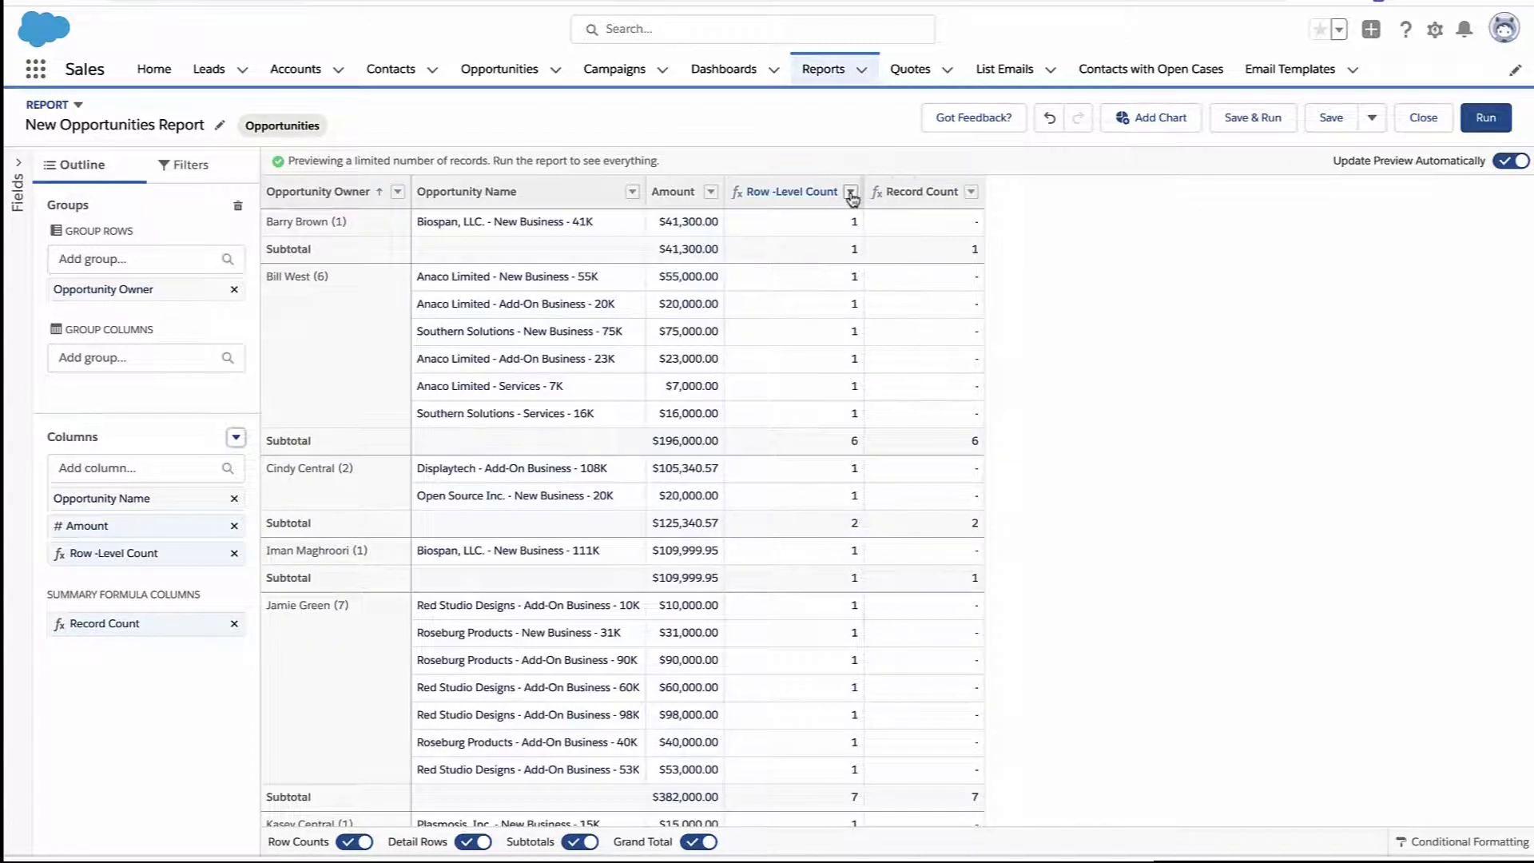
pyautogui.click(851, 193)
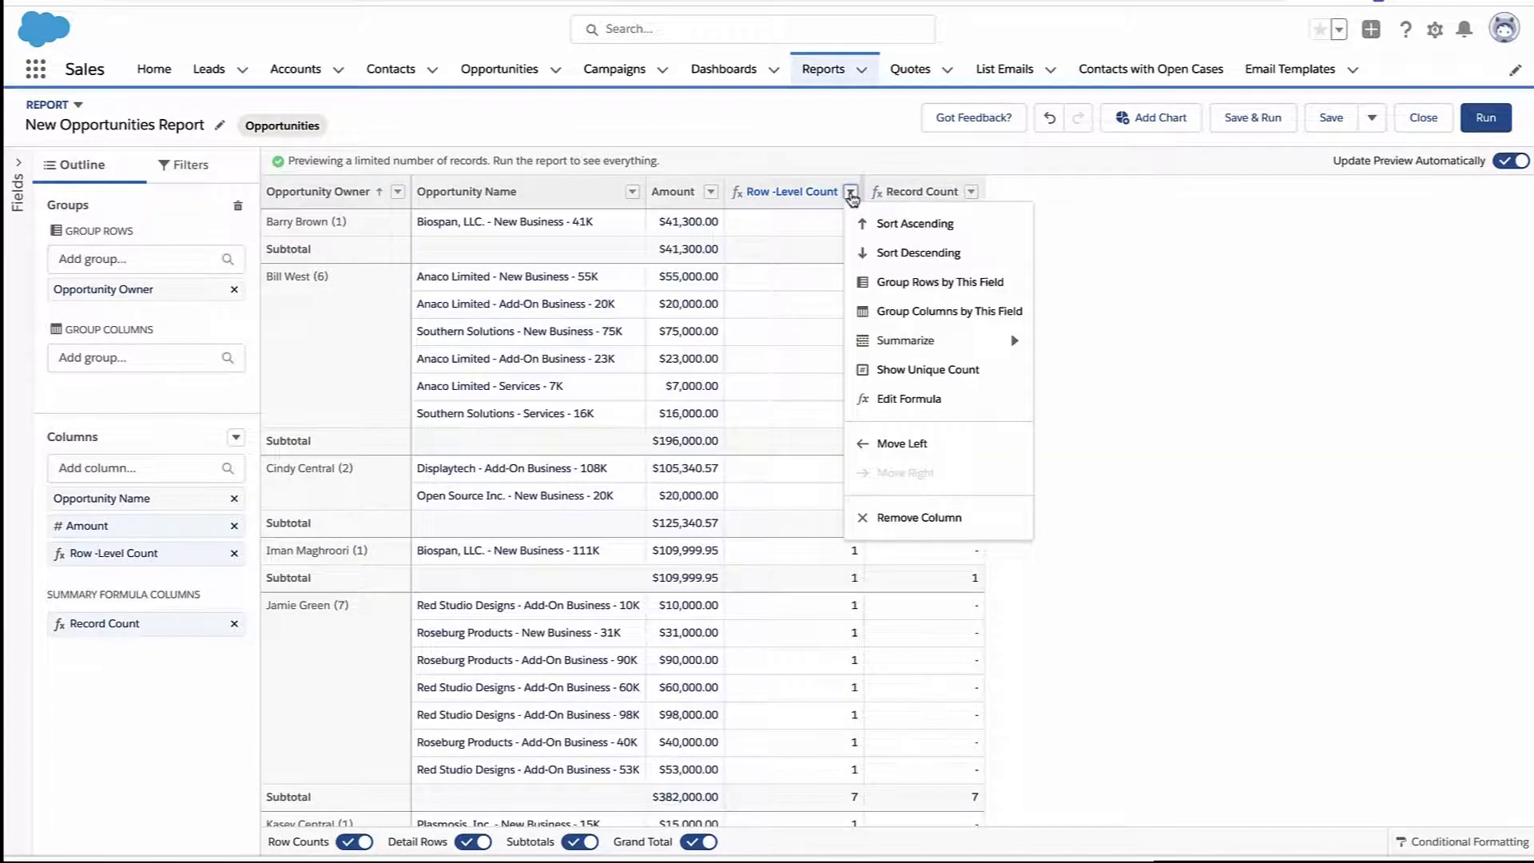
pyautogui.moveTo(895, 342)
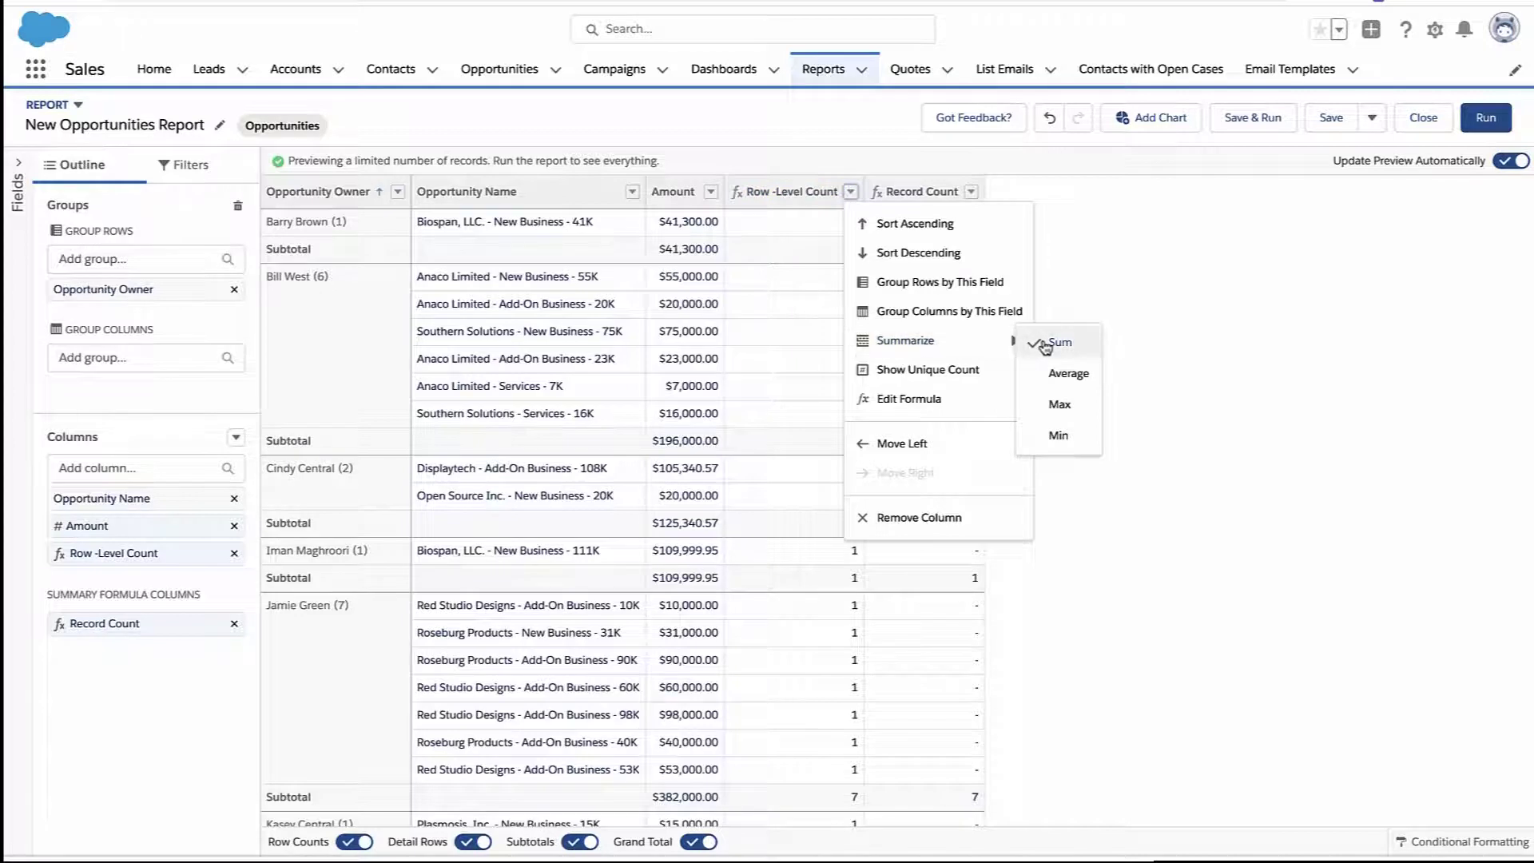
pyautogui.click(1073, 297)
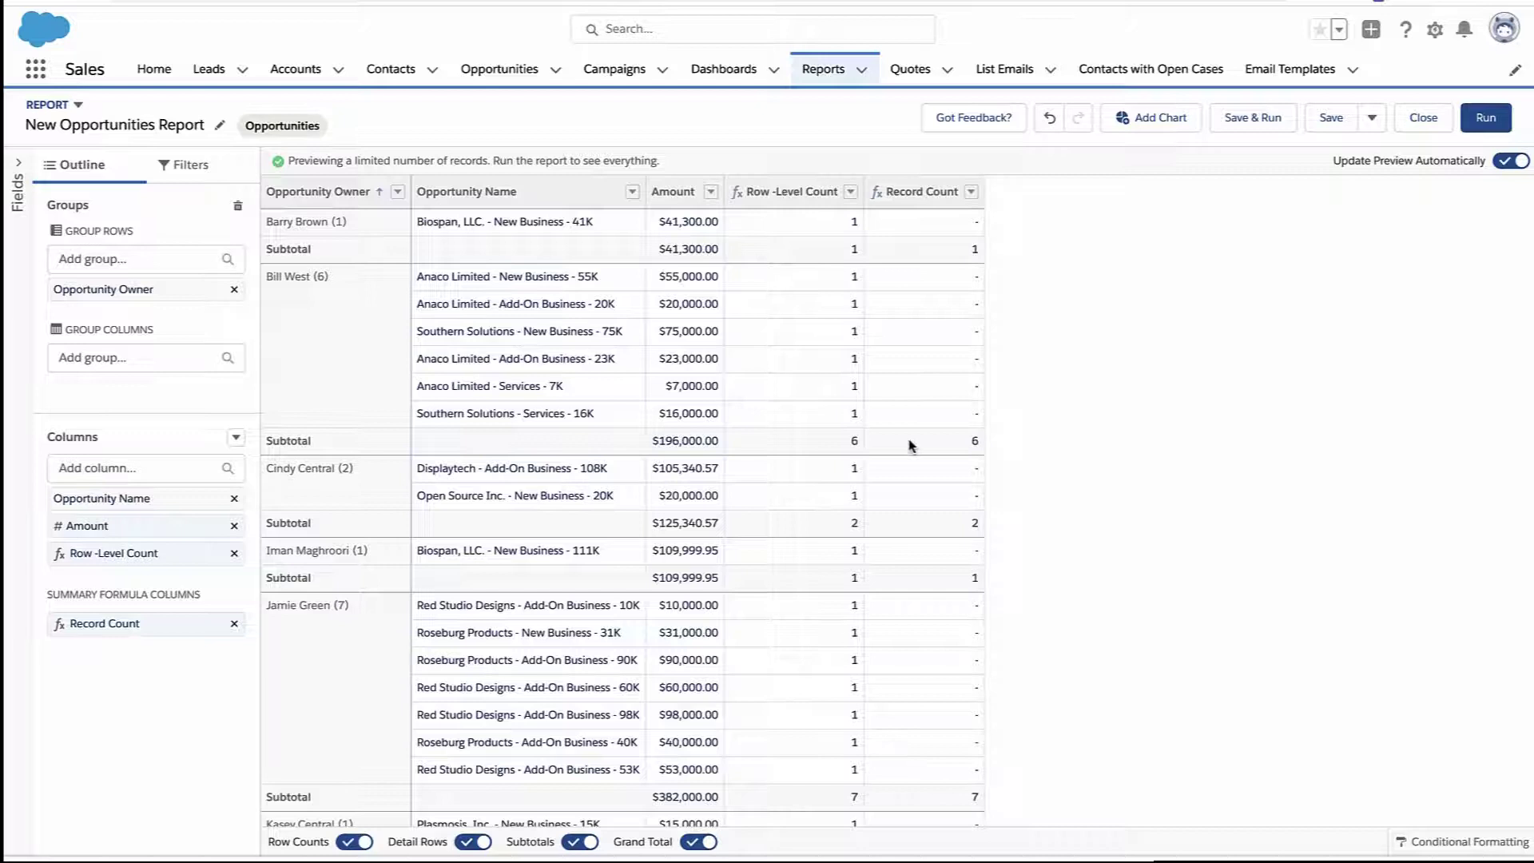
pyautogui.click(468, 847)
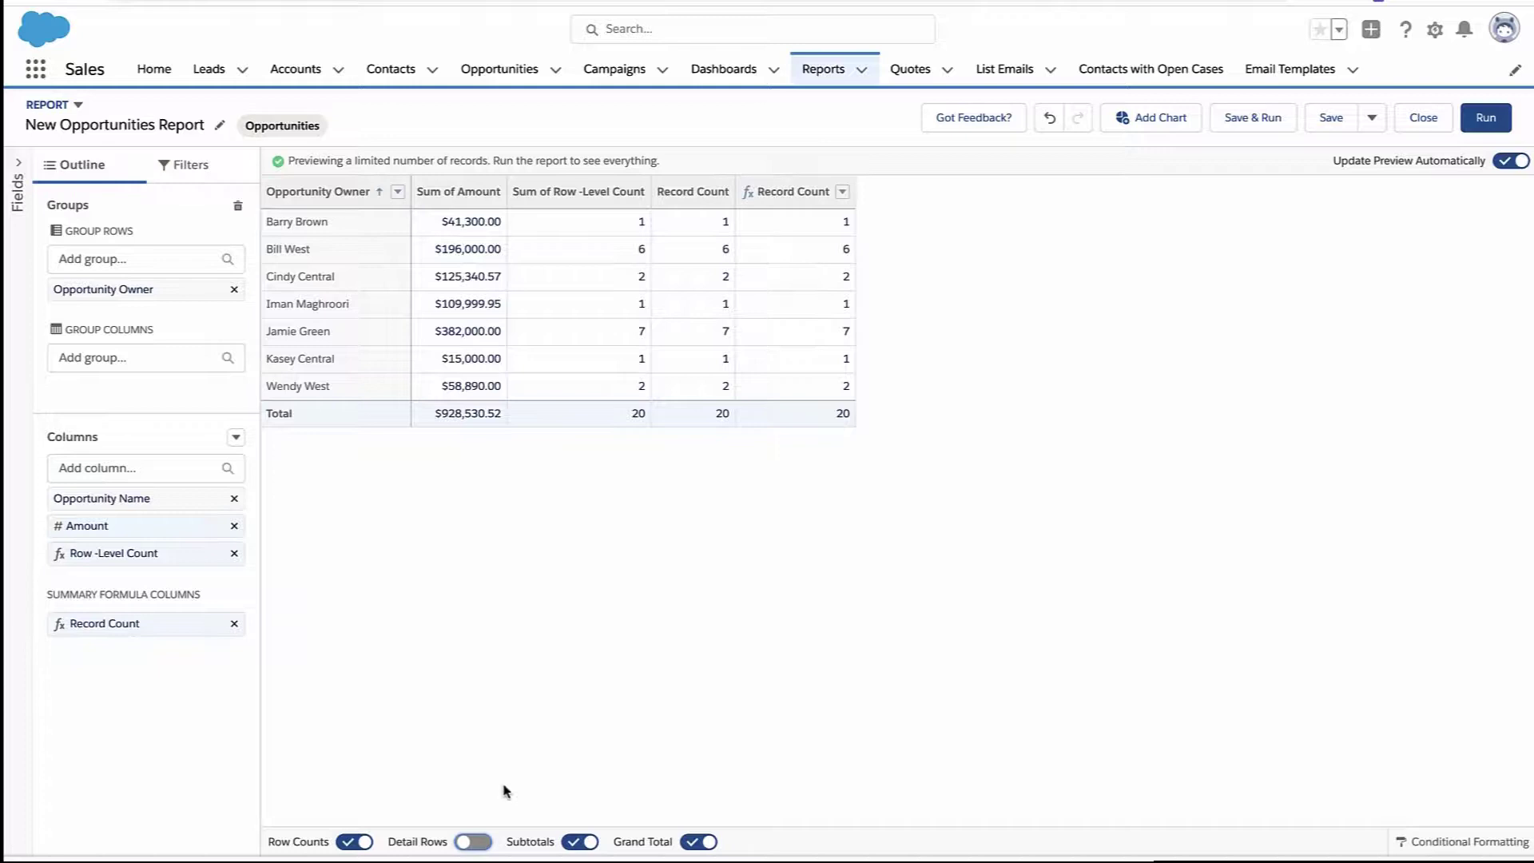
pyautogui.click(473, 840)
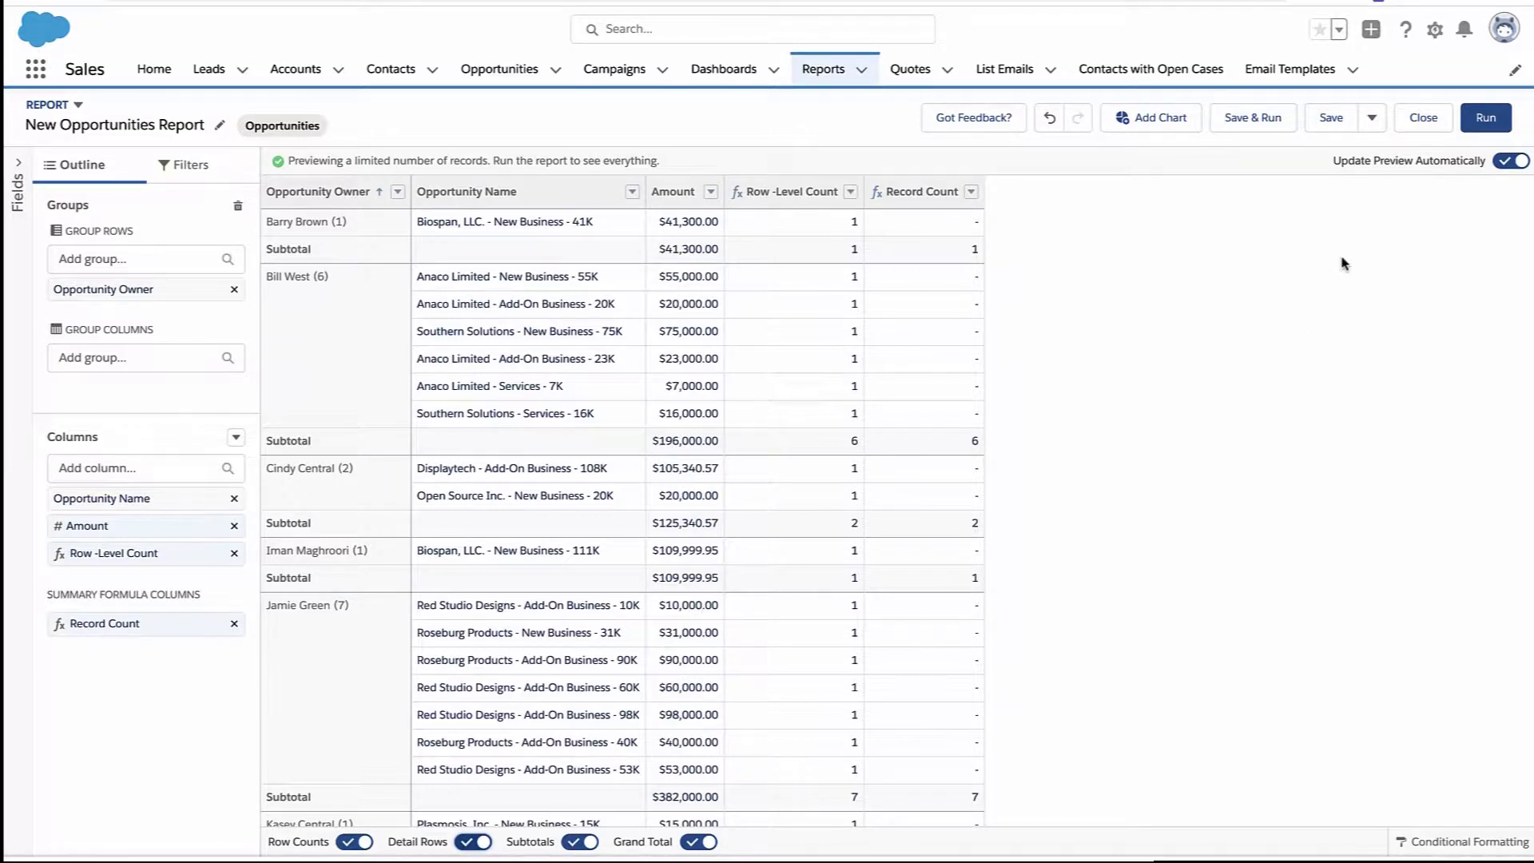
# - Run the New Opportunities Report from the builder header
pyautogui.click(1484, 127)
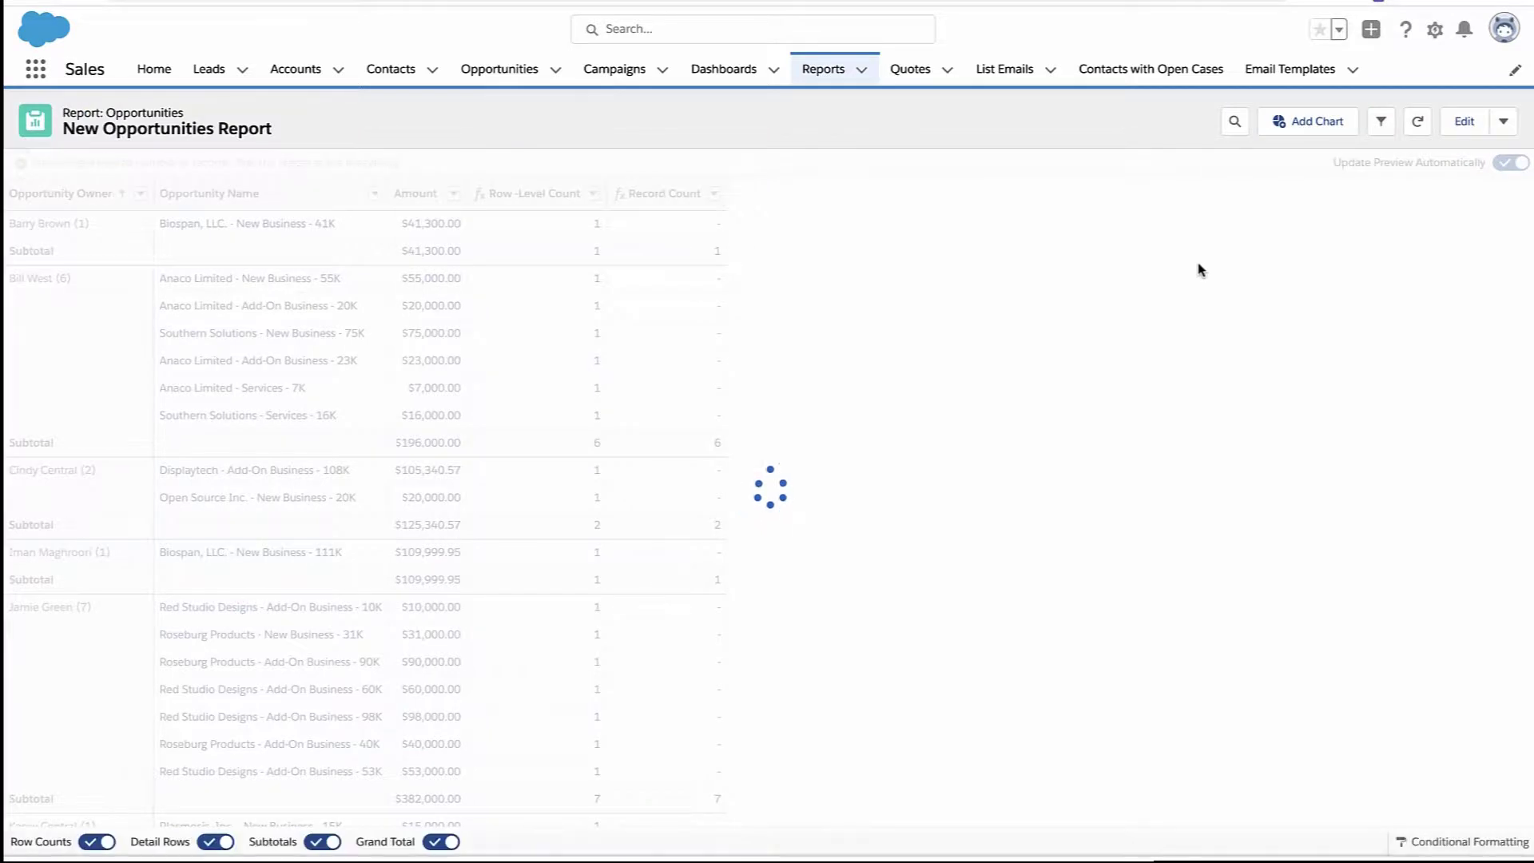